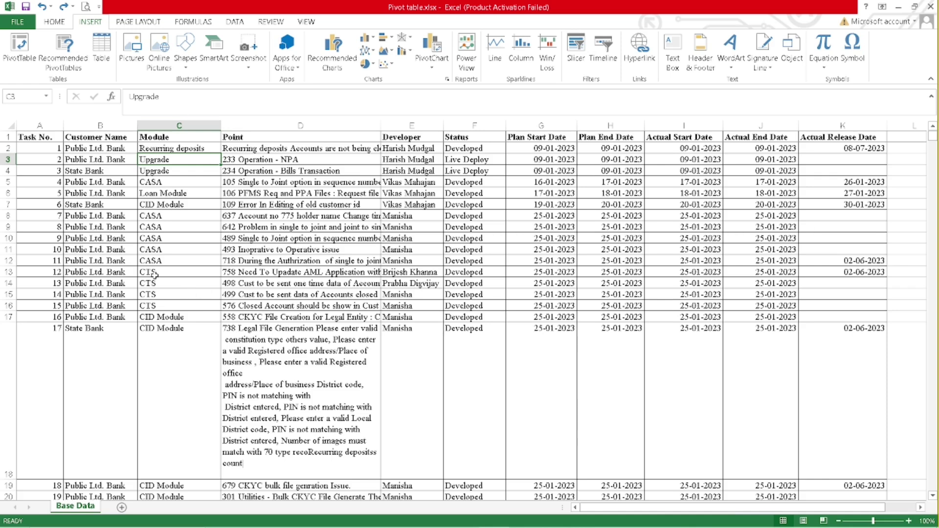
scroll(287, 197, "down", 14)
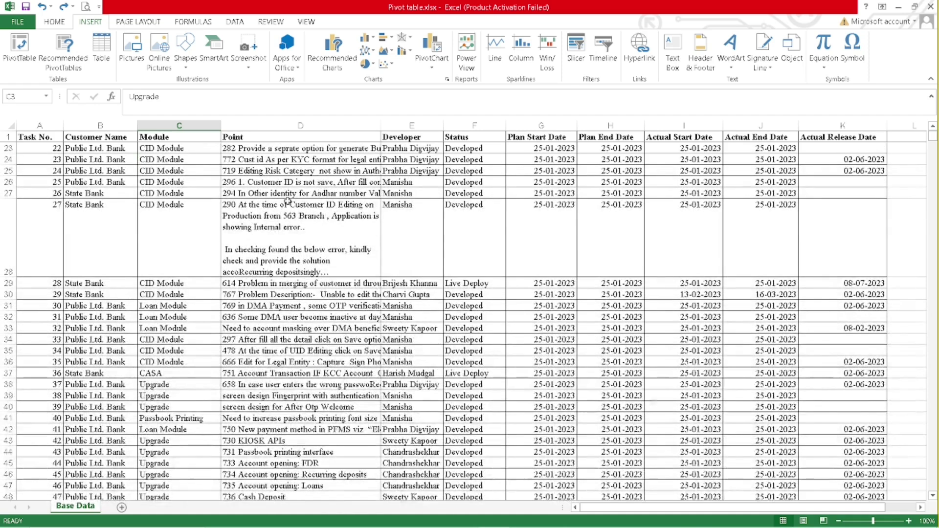
scroll(287, 200, "down", 16)
scroll(280, 259, "up", 15)
scroll(279, 259, "up", 15)
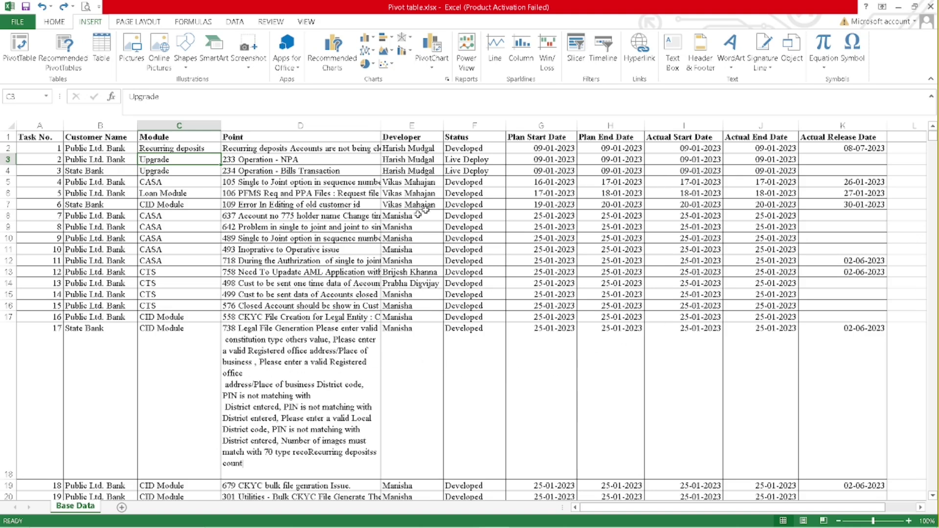
scroll(292, 304, "down", 4)
scroll(287, 312, "up", 4)
left_click_drag(51, 138, 867, 135)
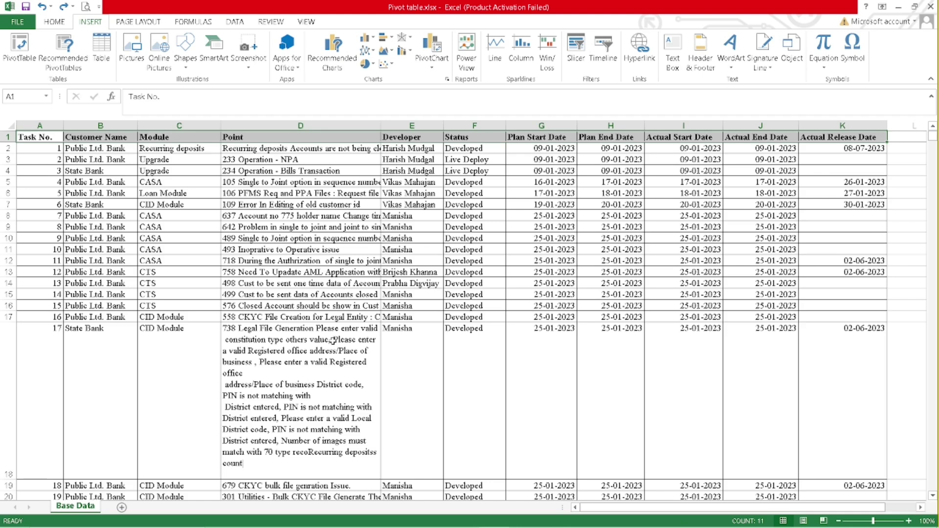
scroll(333, 340, "down", 10)
scroll(333, 341, "up", 10)
left_click(370, 193)
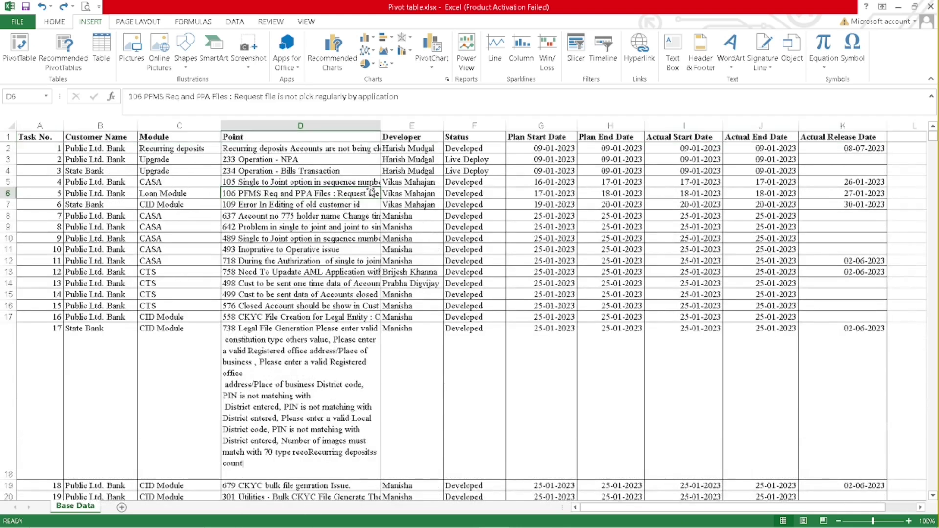
left_click(412, 125)
right_click(412, 125)
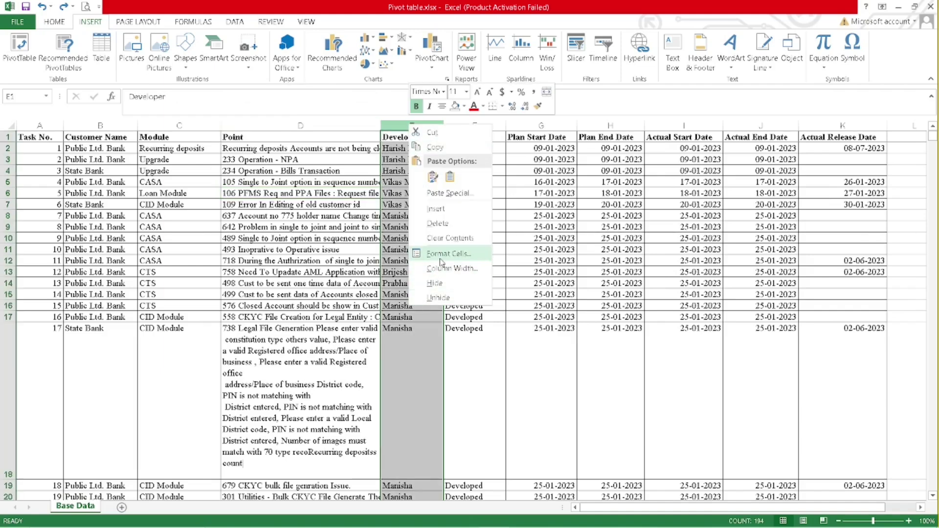
left_click(436, 208)
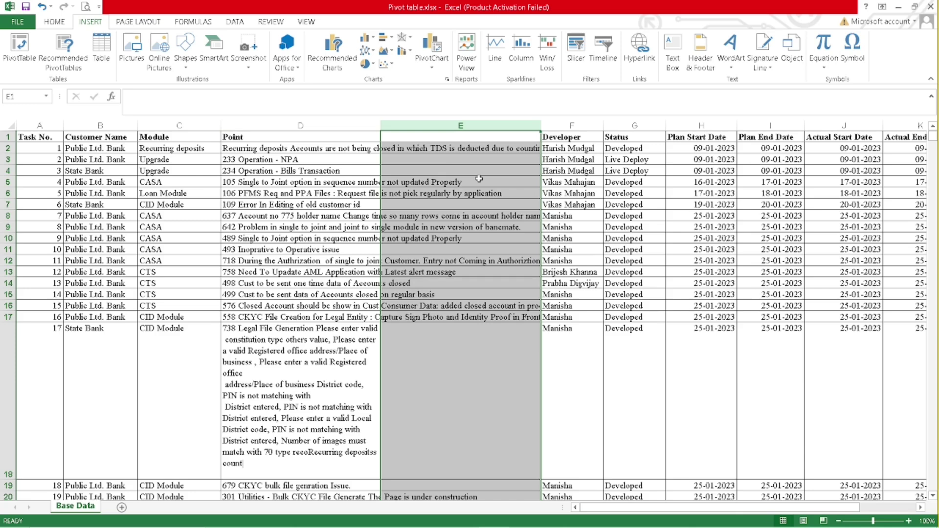
key("ctrl+z")
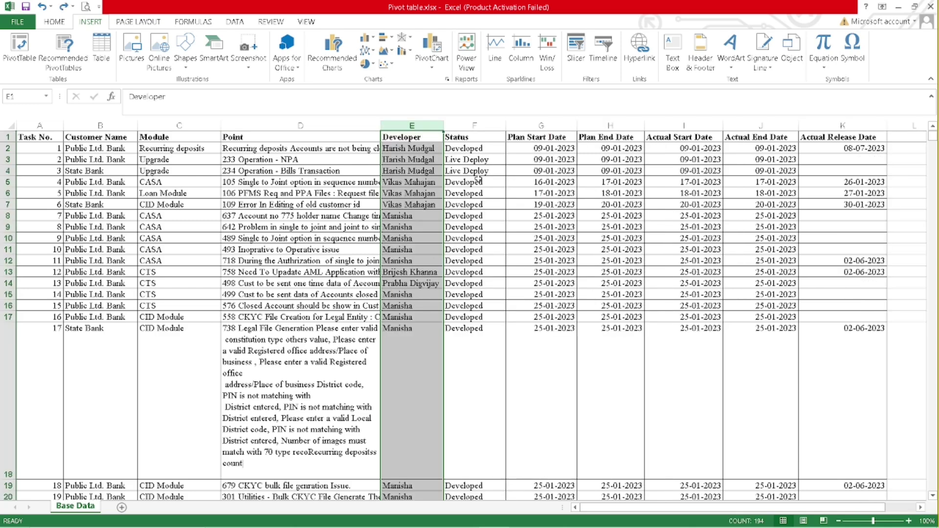
left_click(337, 205)
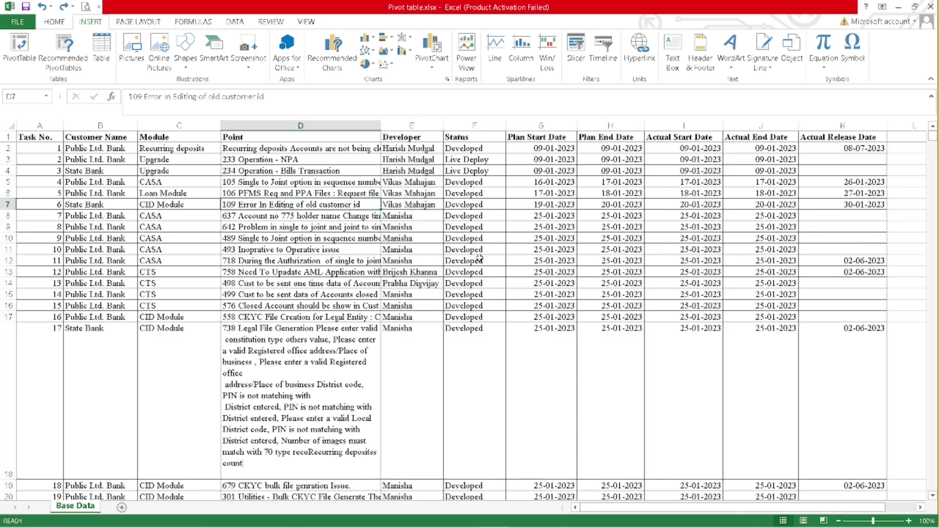
key("shift+space")
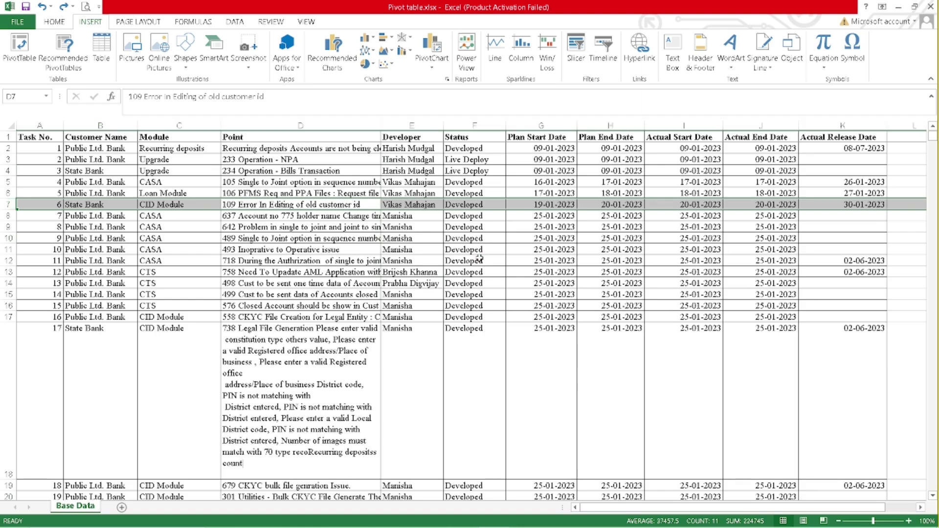
key("ctrl+shift+plus")
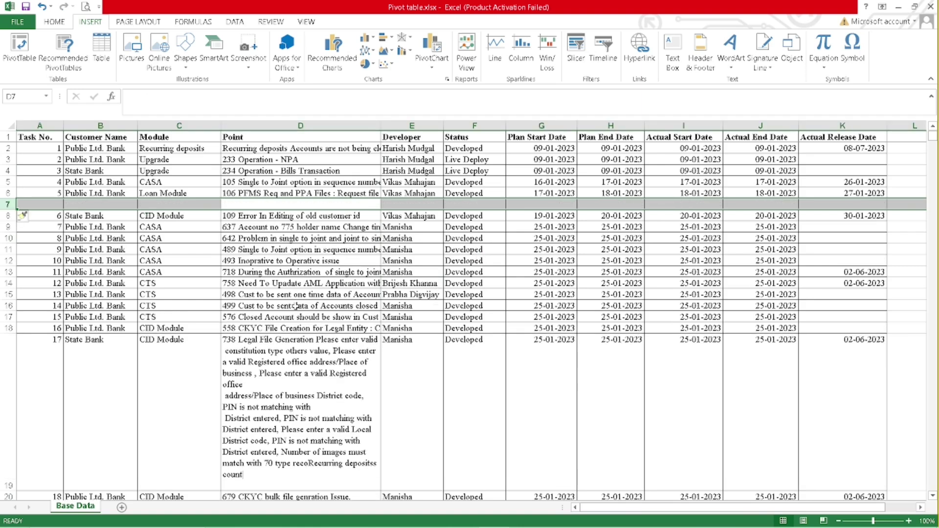
key("ctrl+z")
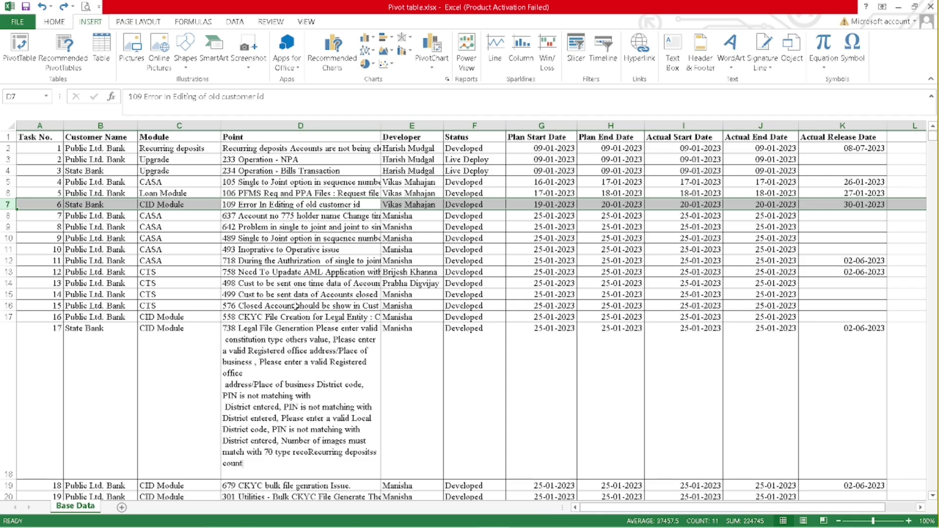
left_click(318, 258)
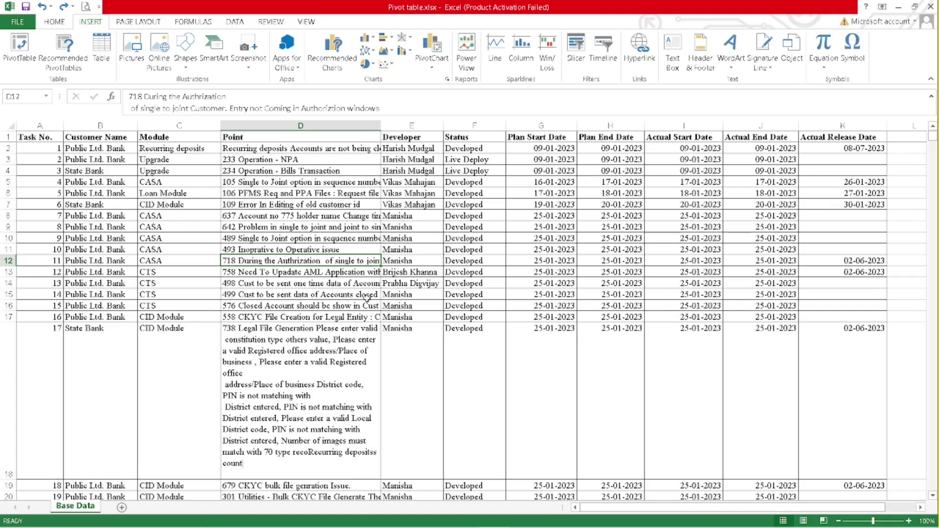
left_click(300, 214)
scroll(311, 297, "down", 5)
scroll(311, 297, "up", 5)
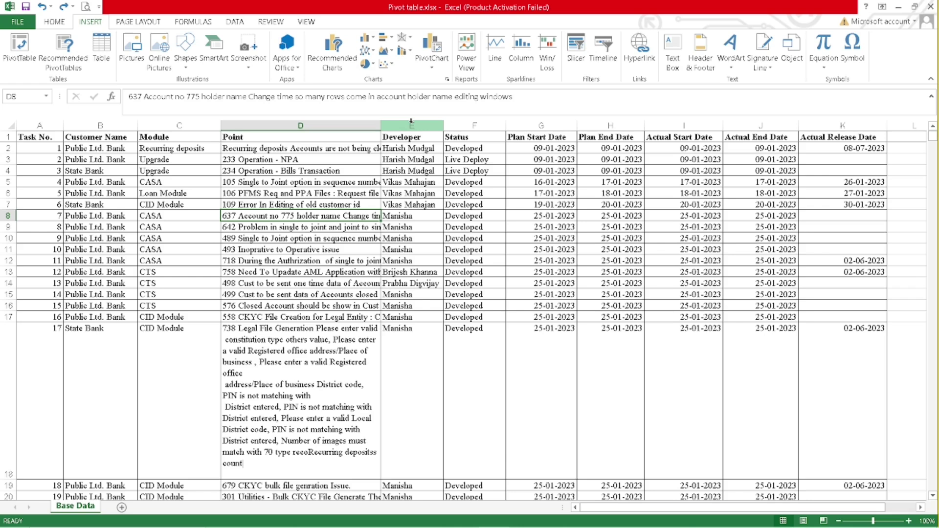
key("Left")
key("Left")
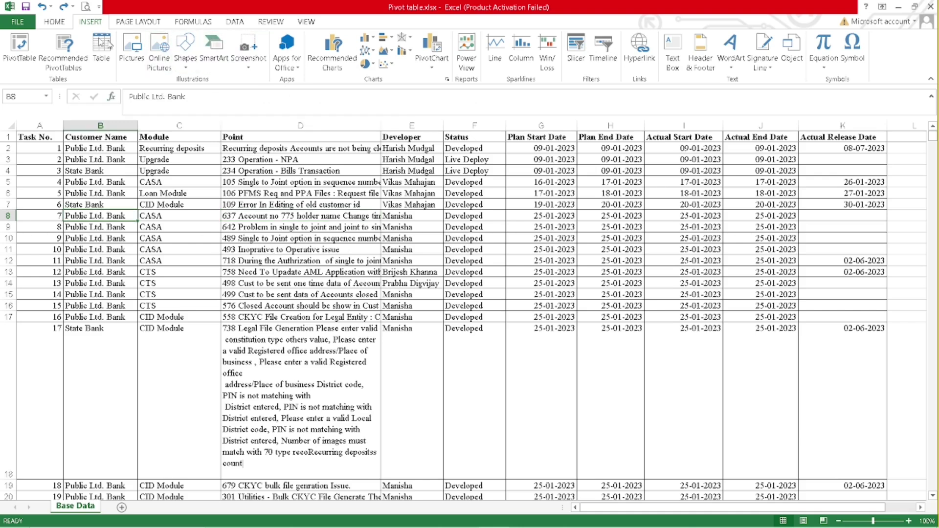
left_click(22, 48)
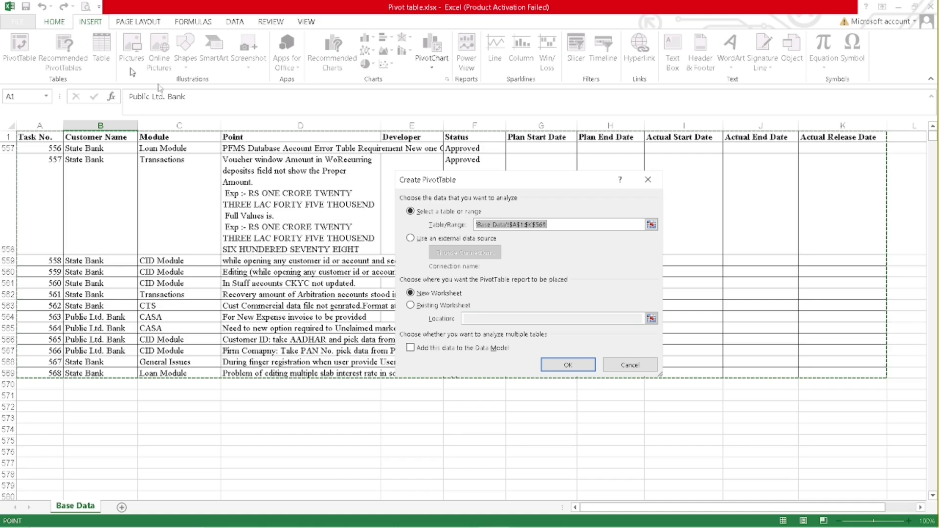
left_click(629, 365)
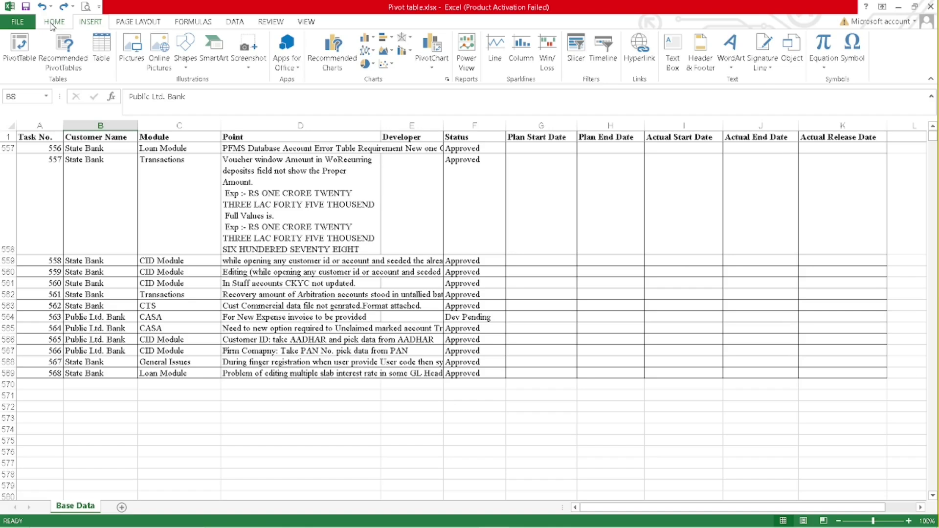
- With cell A558 selected, apply a Light table style to A1:K569, keeping headers ticked
left_click(53, 22)
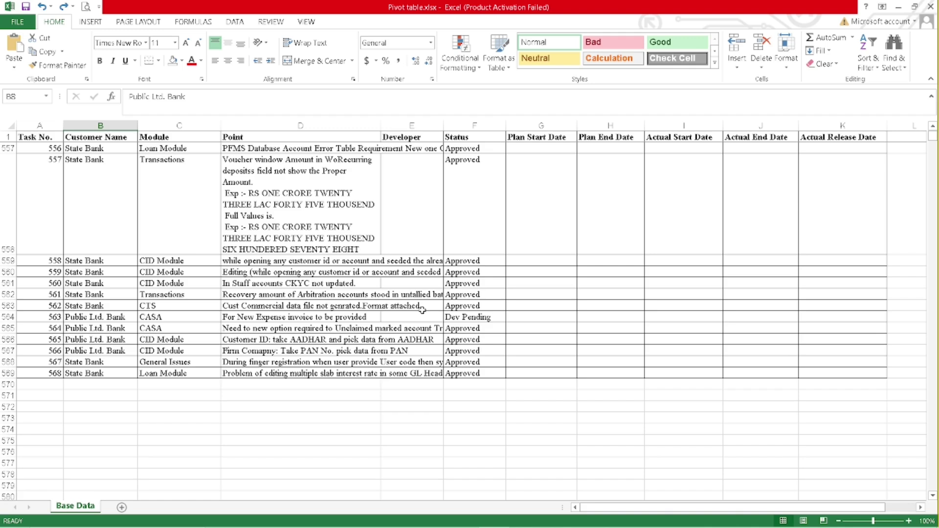
left_click(38, 197)
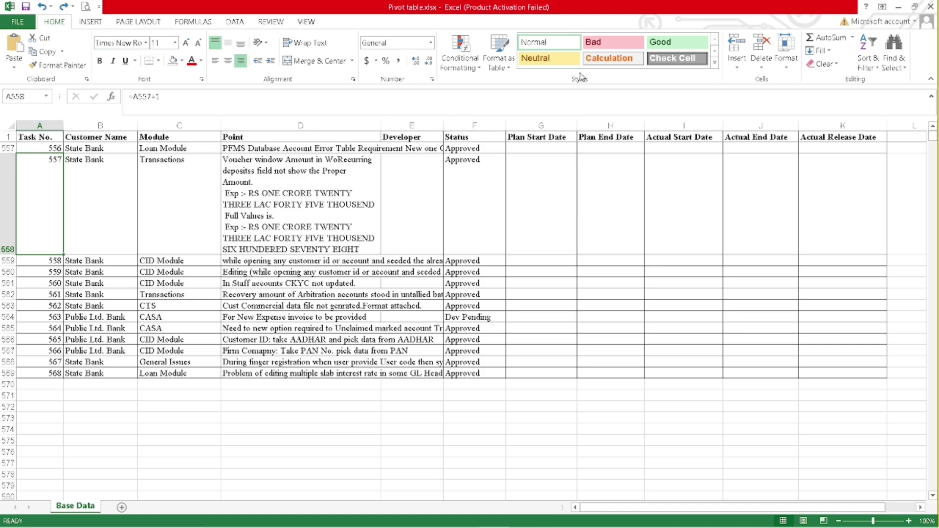
left_click(501, 68)
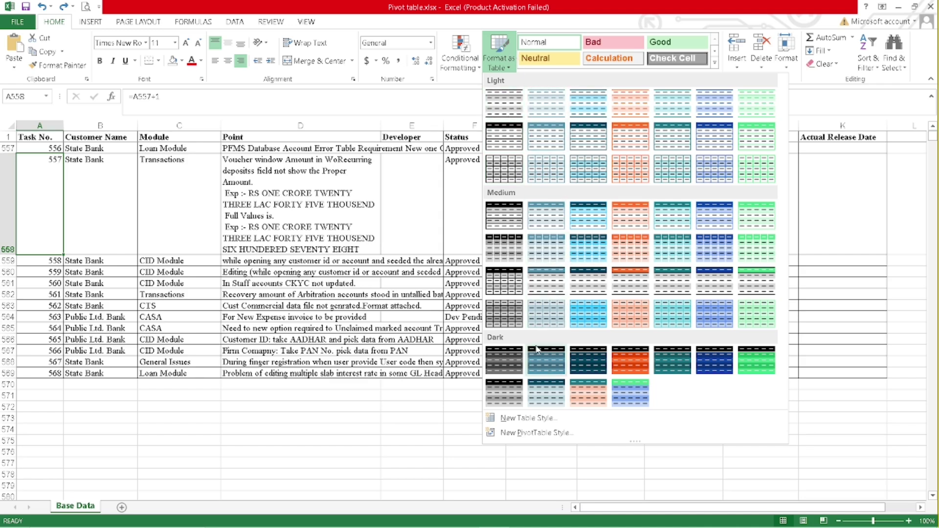
left_click(509, 112)
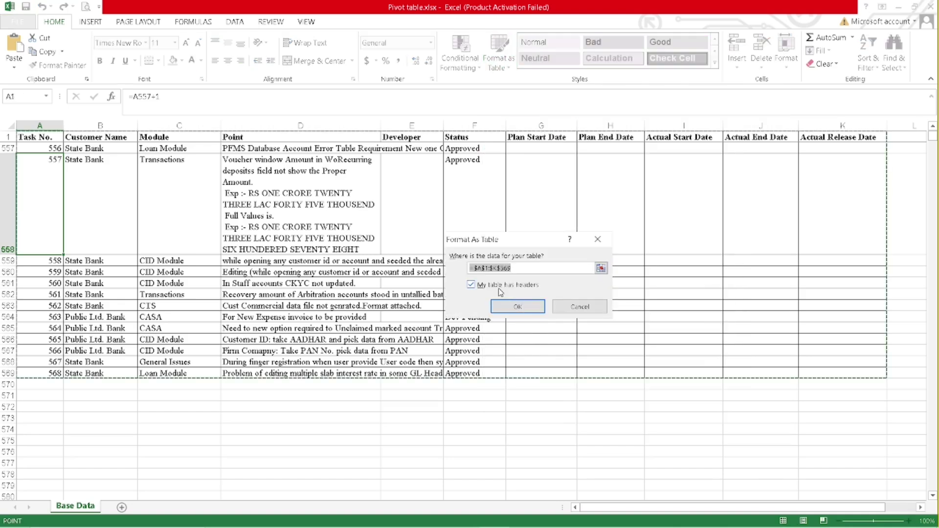
- Confirm the A1:K569 table with headers, scroll back to the top, and bring up the Insert ribbon
left_click(526, 308)
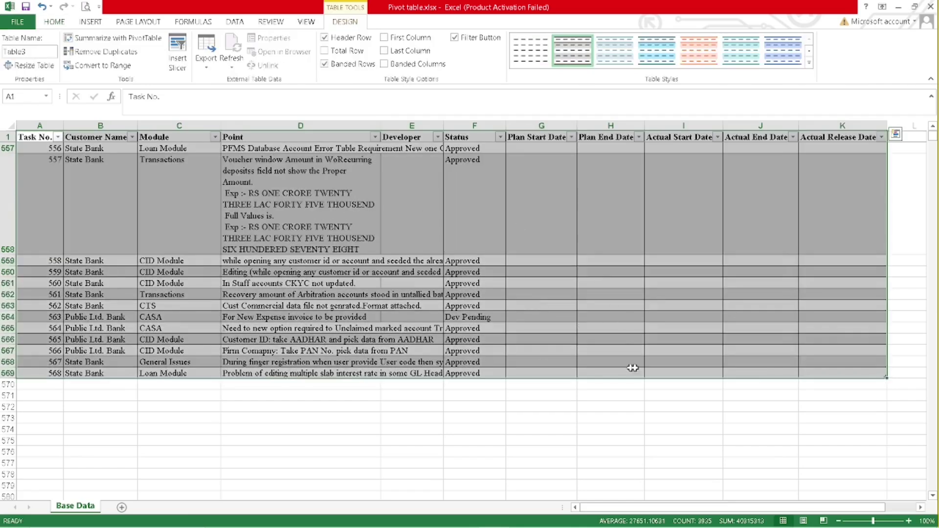
left_click(240, 192)
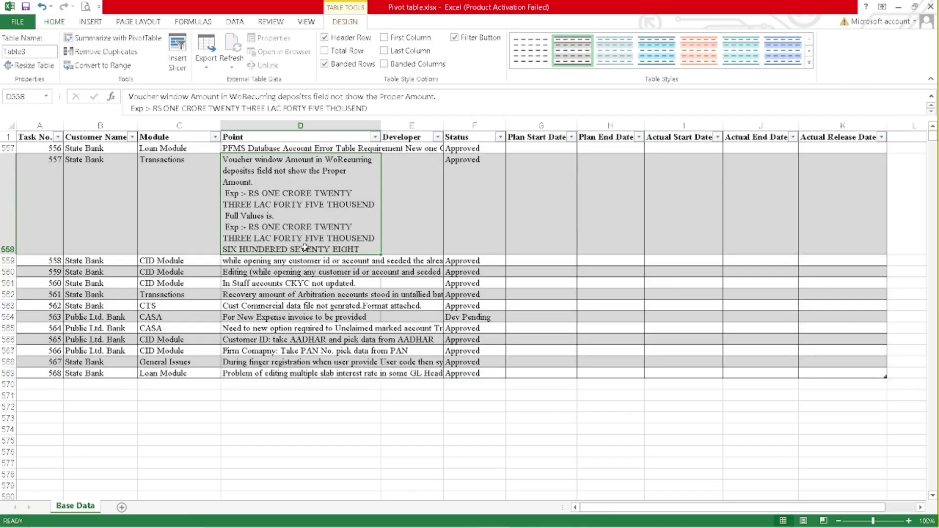
scroll(305, 248, "up", 20)
scroll(306, 248, "up", 20)
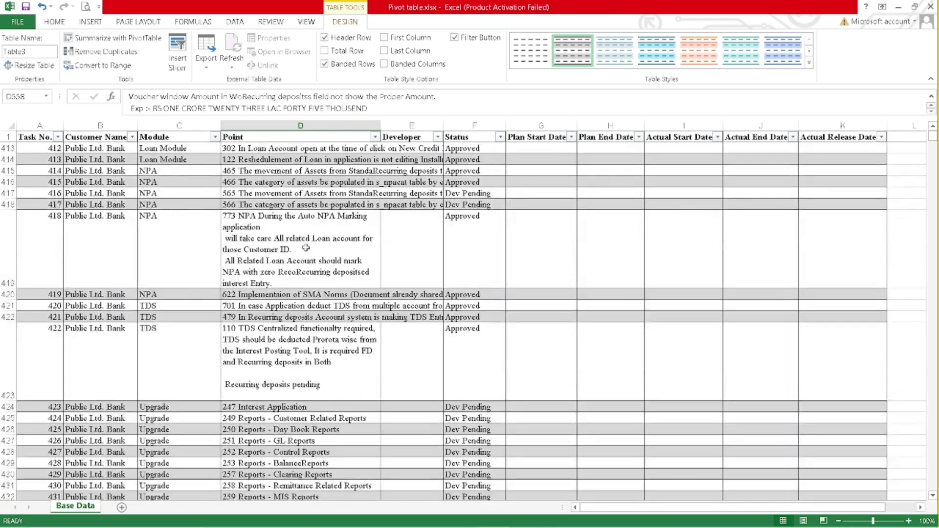
scroll(305, 247, "up", 20)
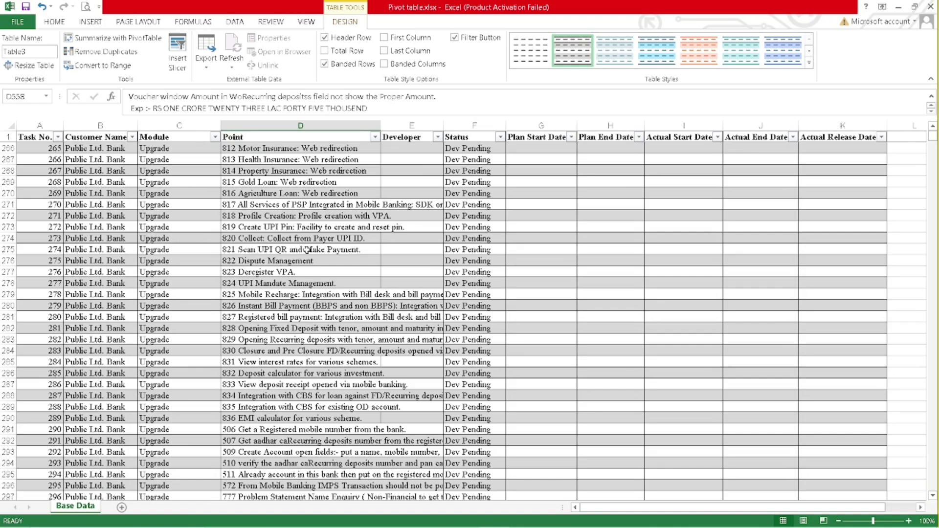
scroll(306, 249, "up", 19)
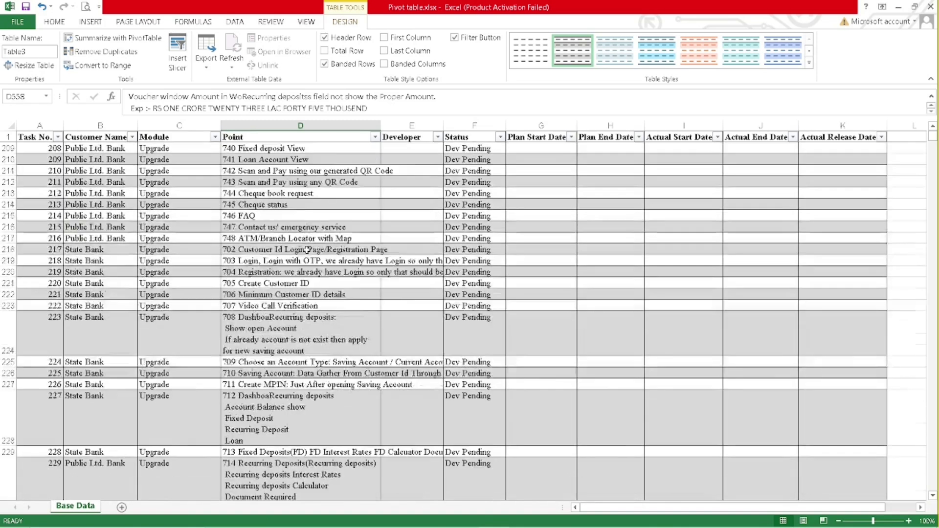
scroll(307, 250, "up", 20)
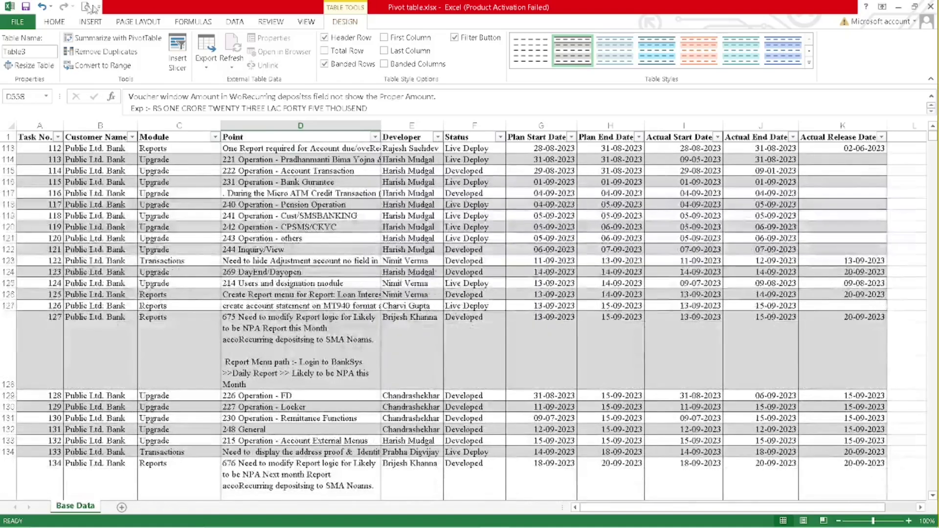
left_click(52, 22)
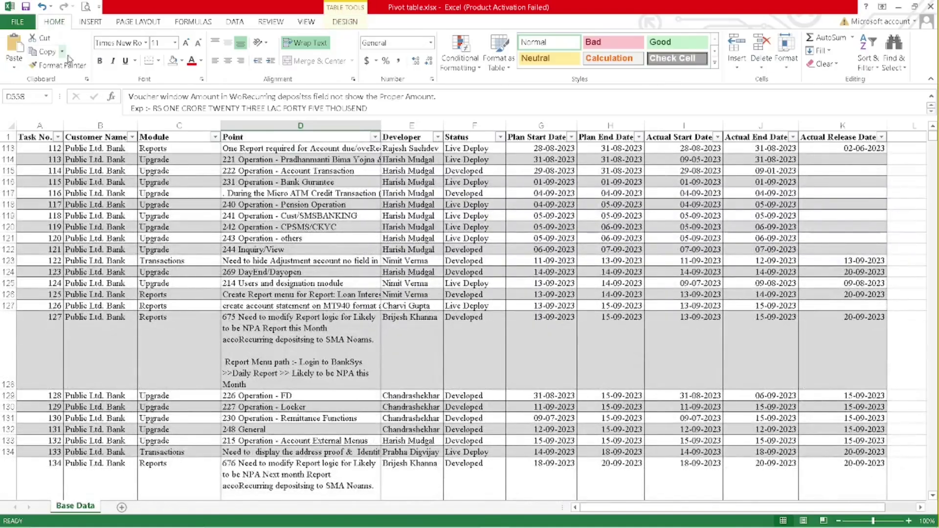
left_click(99, 20)
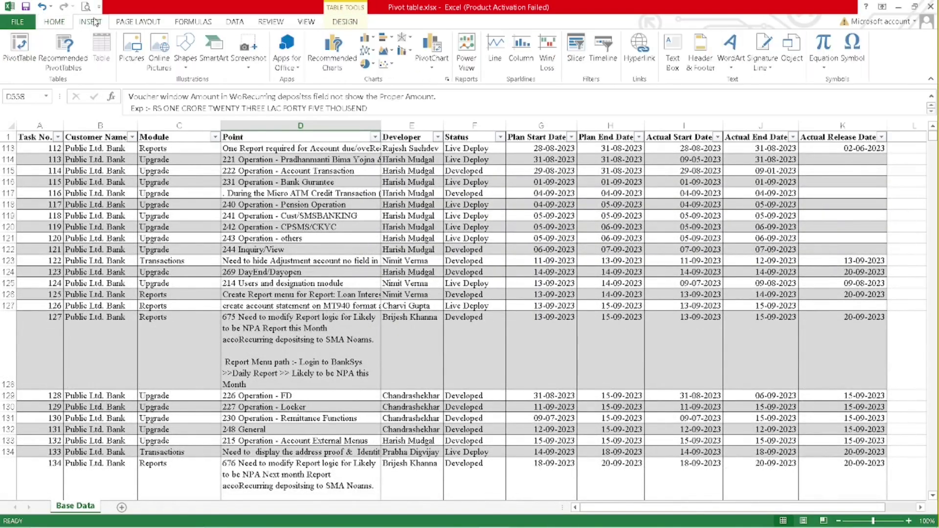
left_click(17, 43)
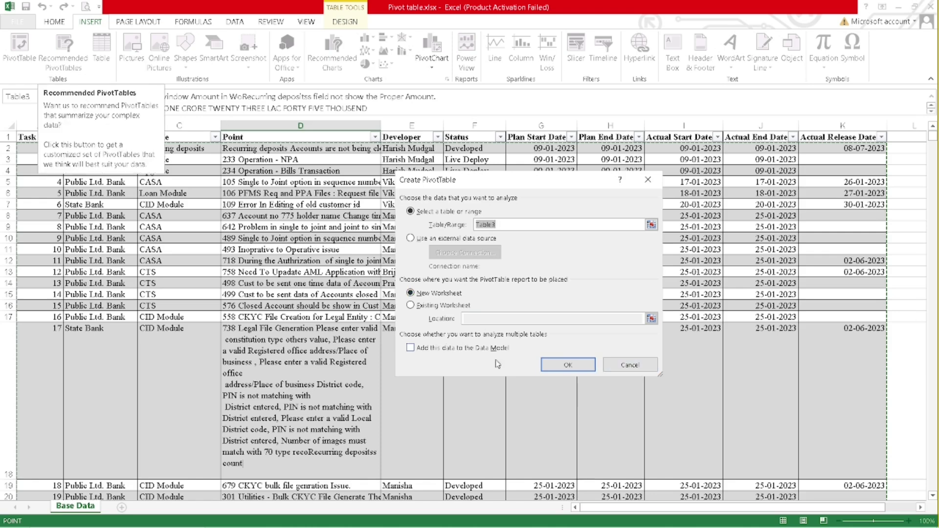
left_click(630, 365)
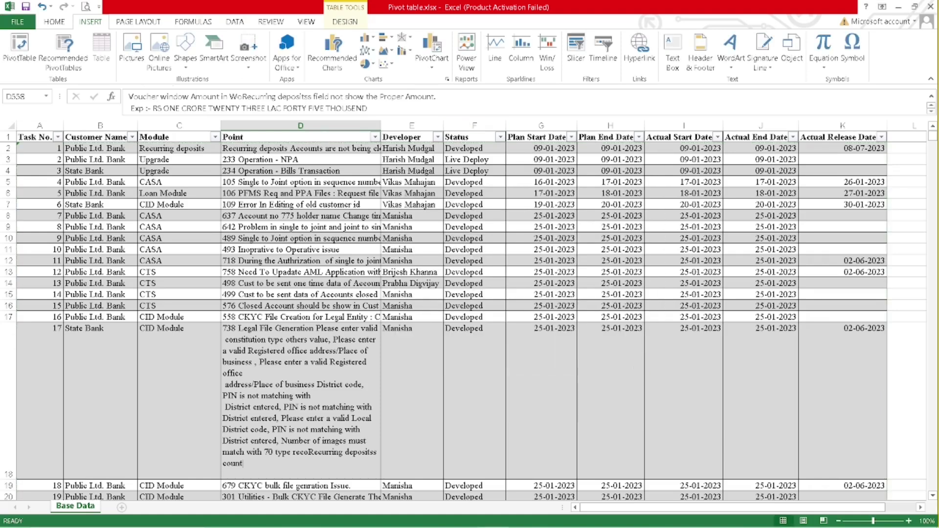
- Create the recommended 'Sum of Task No. by Status' PivotTable on a new Sheet3
left_click(69, 65)
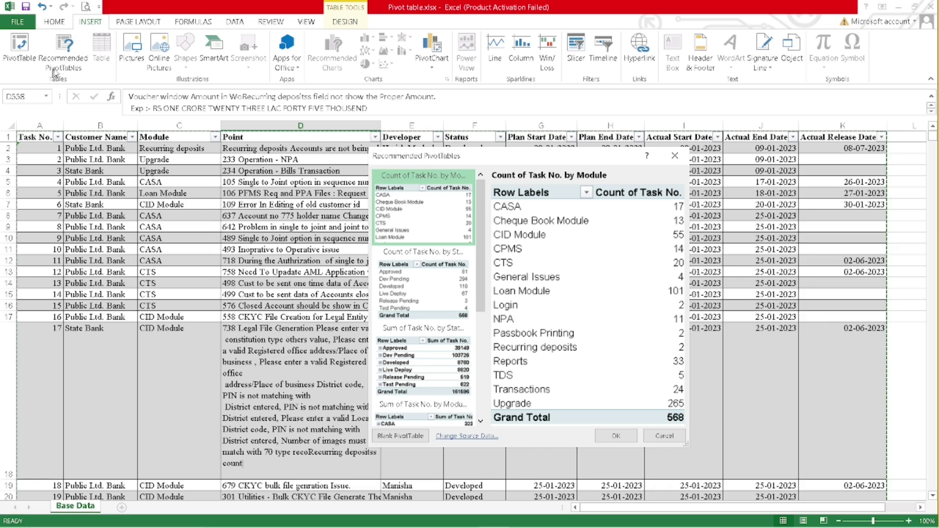
scroll(426, 352, "down", 5)
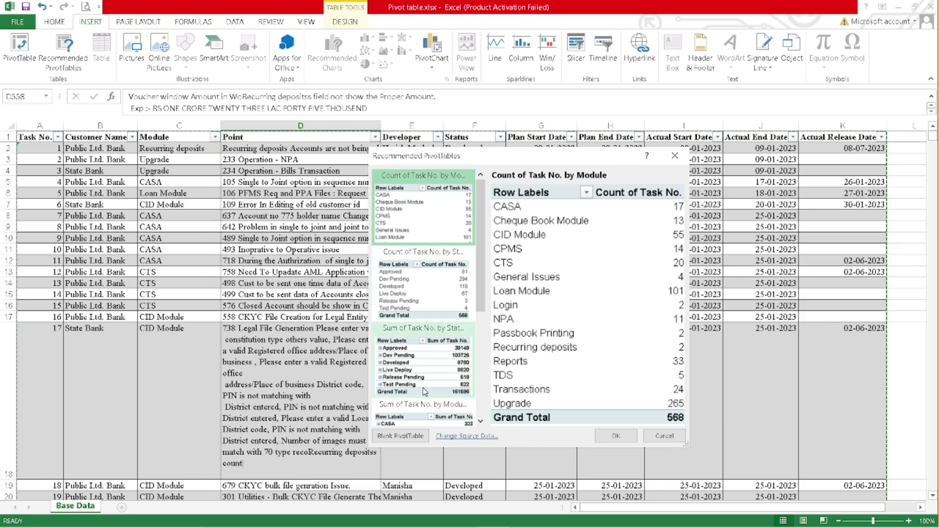
scroll(424, 391, "up", 5)
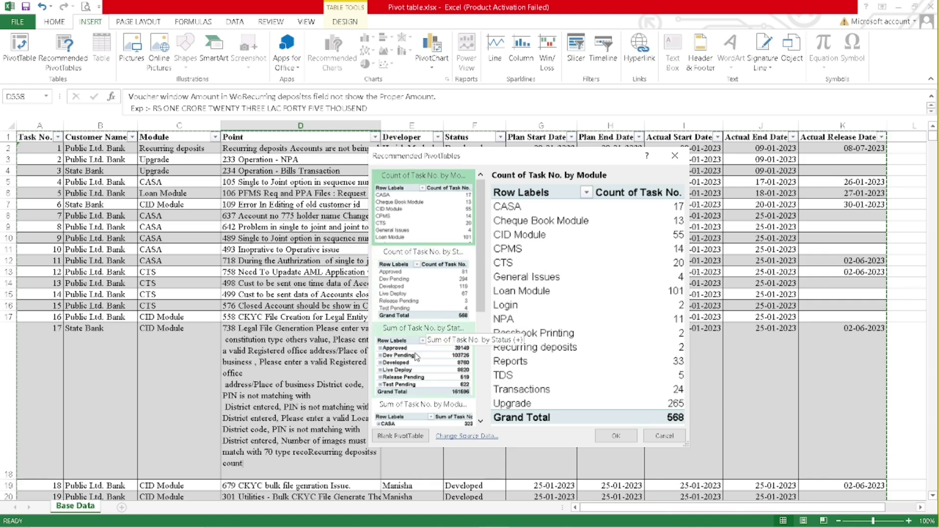
scroll(441, 358, "down", 3)
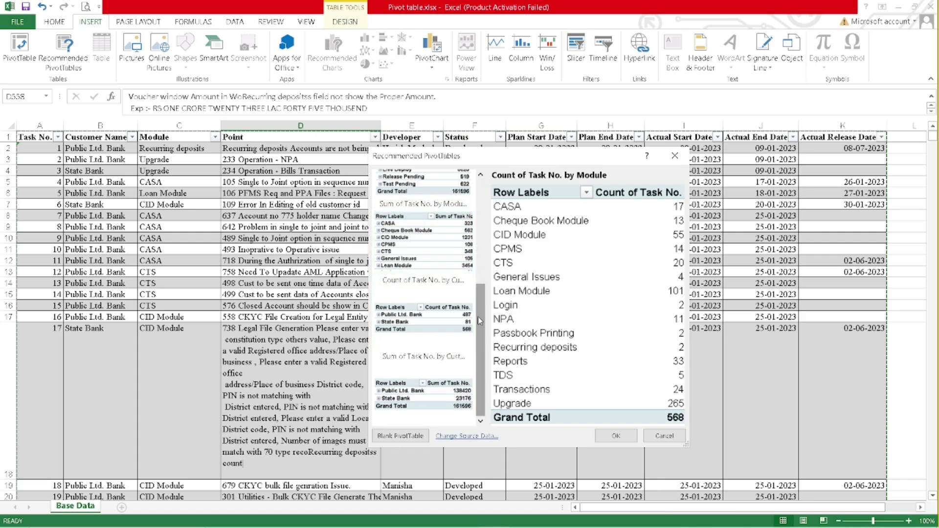
left_click(485, 265)
left_click_drag(484, 261, 484, 252)
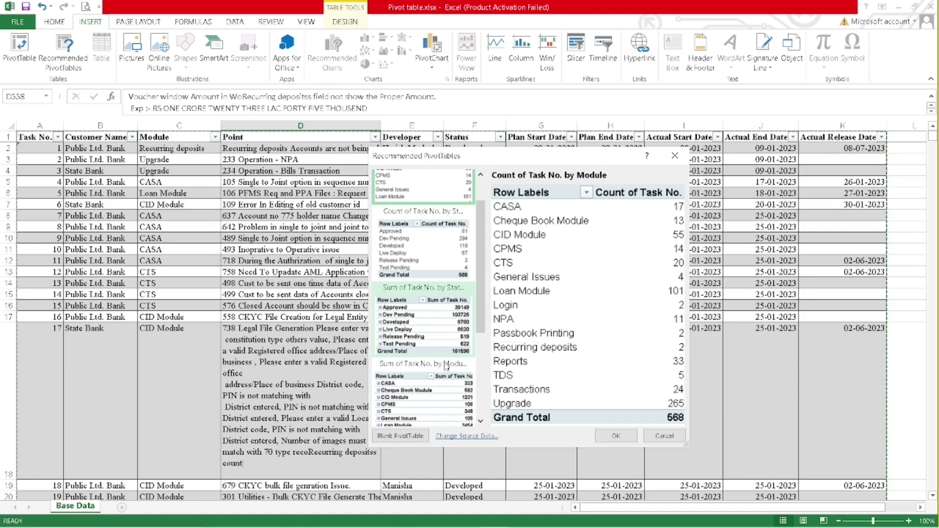
left_click(440, 321)
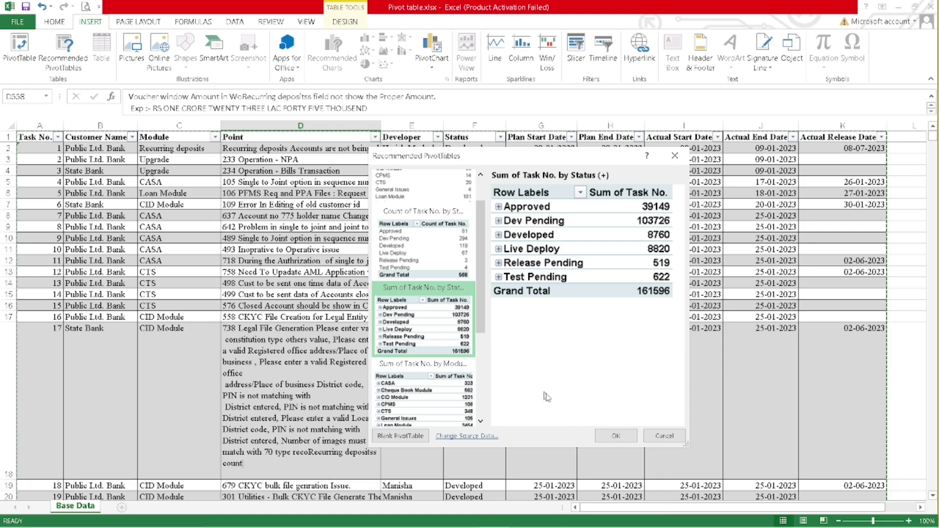
left_click(617, 436)
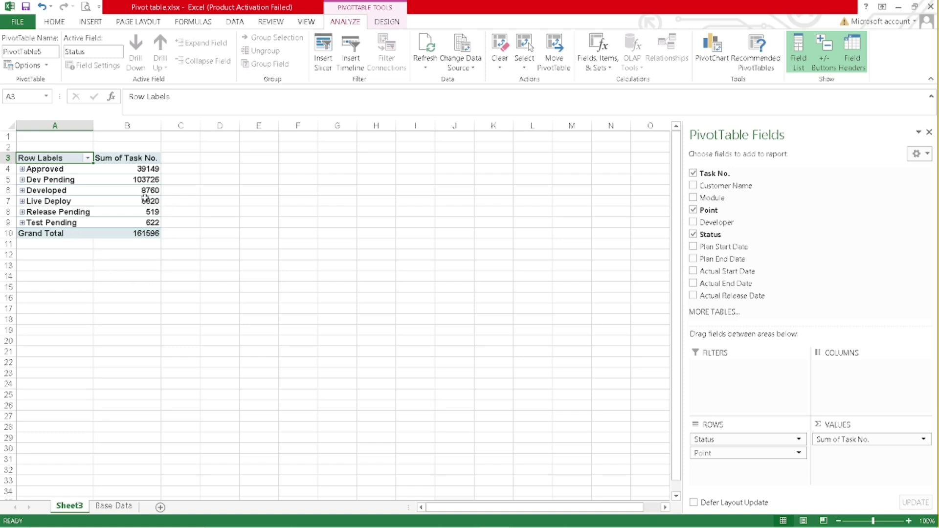
- Change the pivot value to Count of Task No. (568 total), then go back to Base Data
mouse_move(144, 198)
left_click(875, 440)
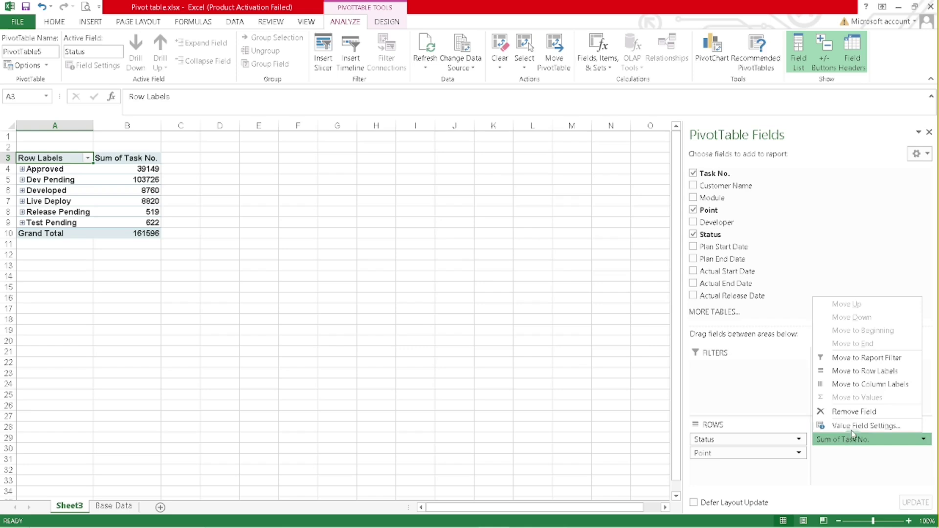
left_click(854, 425)
left_click(429, 295)
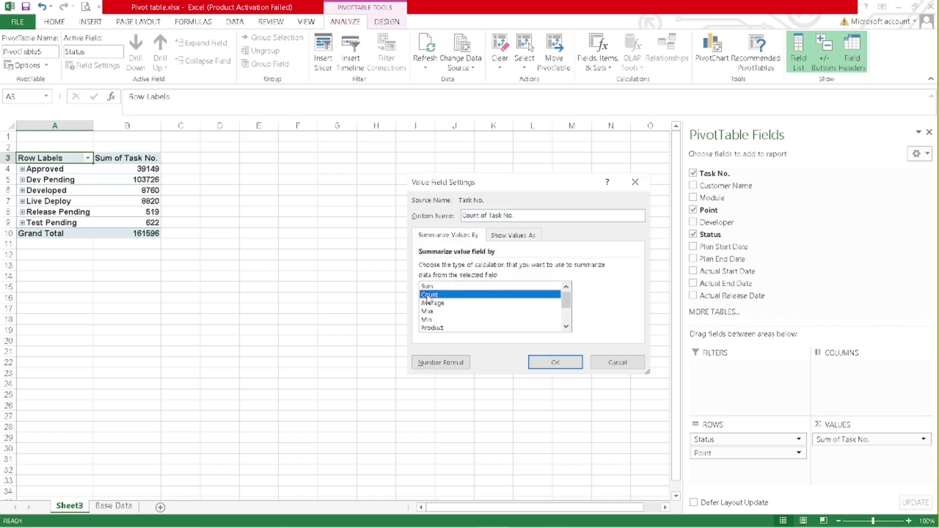
left_click(552, 362)
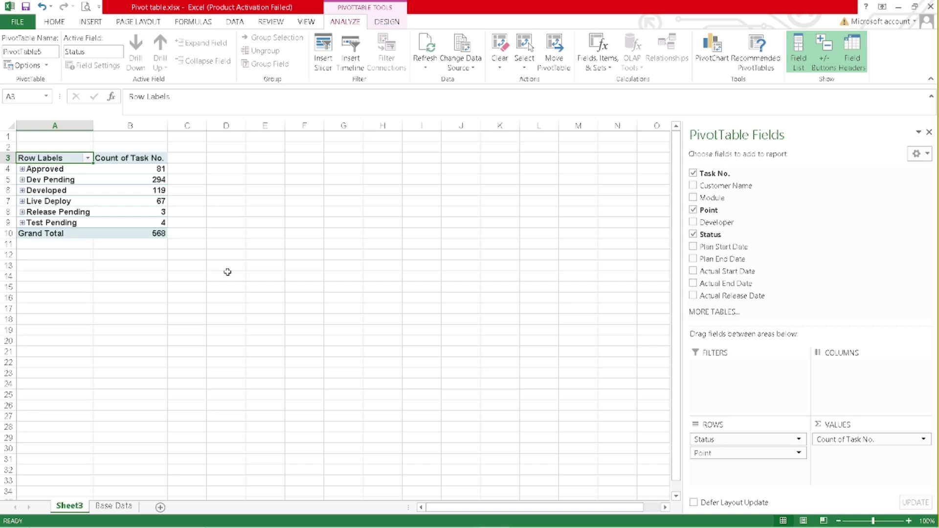
left_click(115, 507)
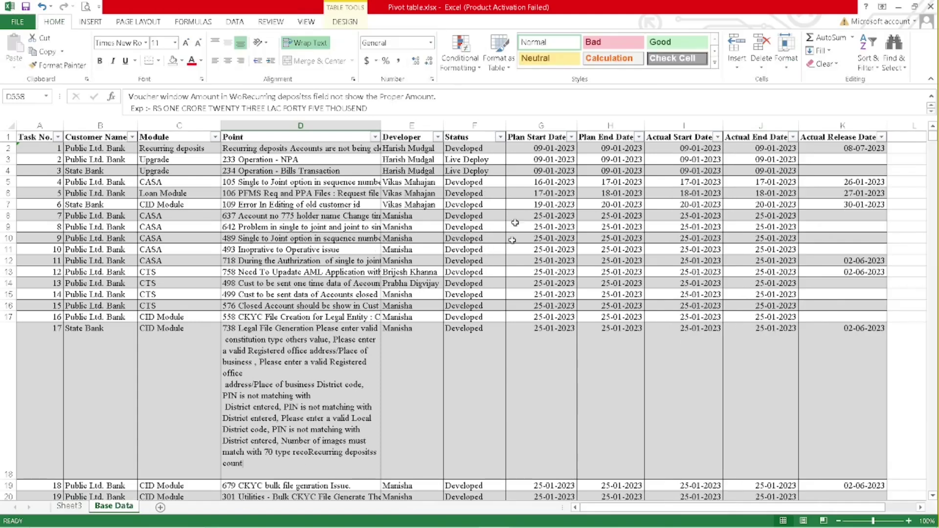
- Open and cancel the Status column filter on Base Data, then return to the Sheet3 pivot
left_click(500, 137)
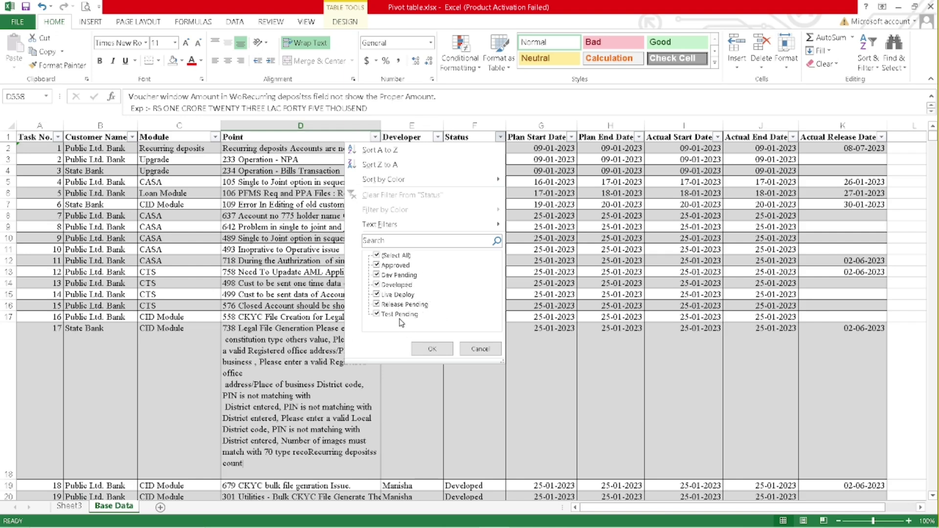
left_click(480, 349)
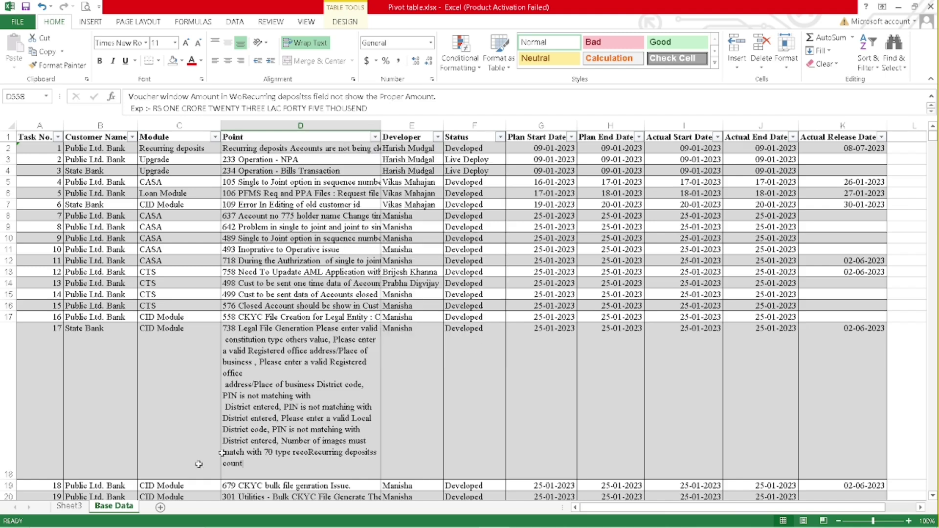
left_click(70, 506)
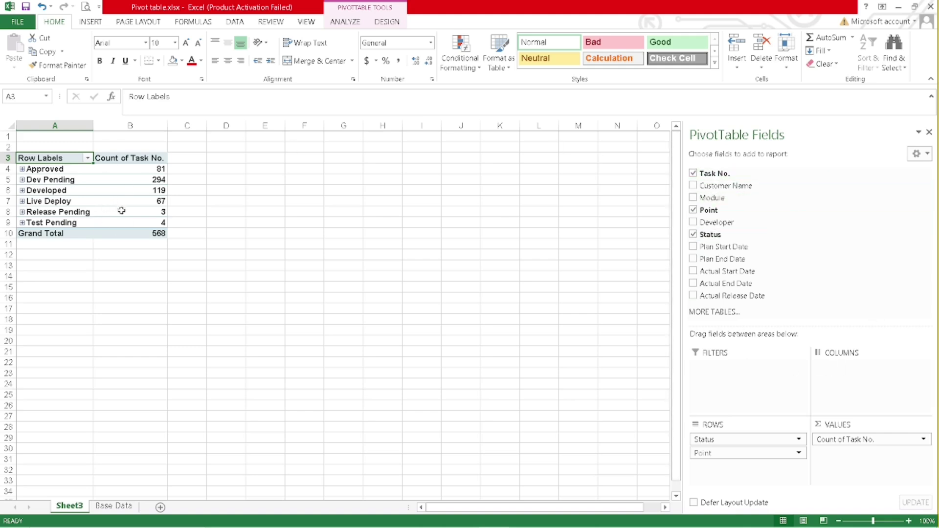
- Switch the pivot's Task No. summary from Count to Average
mouse_move(167, 214)
left_click(857, 440)
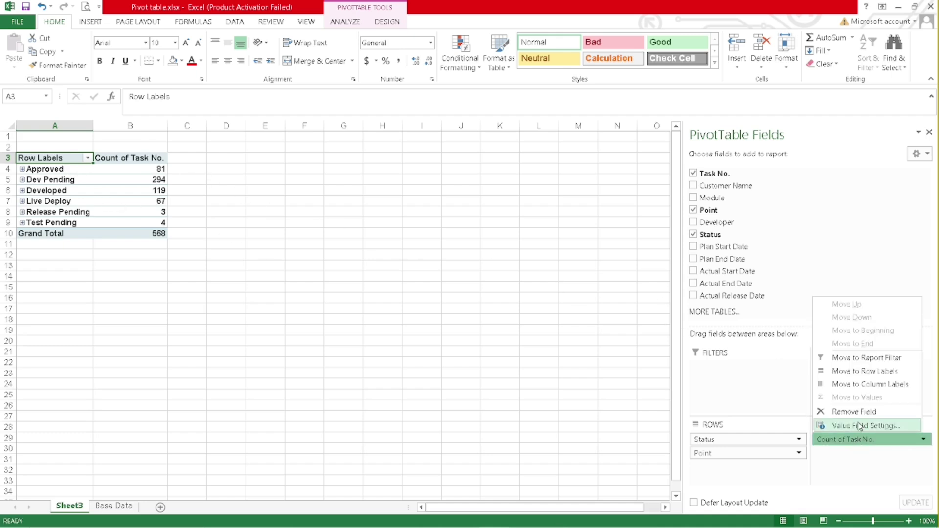
left_click(859, 426)
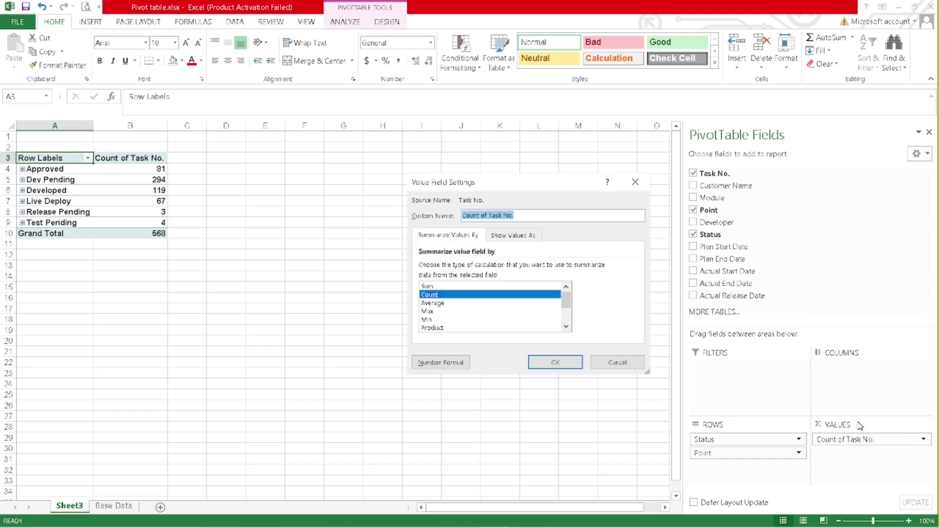
left_click(428, 304)
left_click(562, 363)
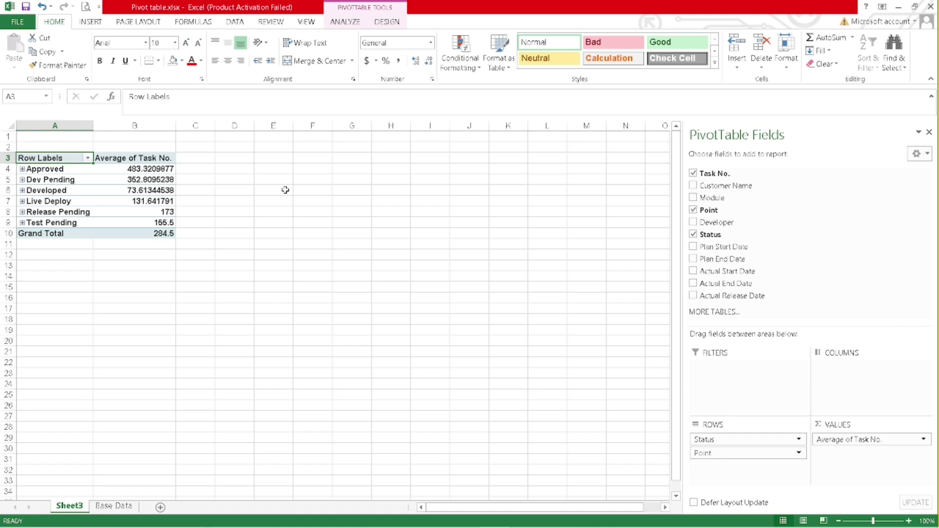
- Undo the average so the pivot counts Task No. again, then go back to Base Data
left_click(861, 439)
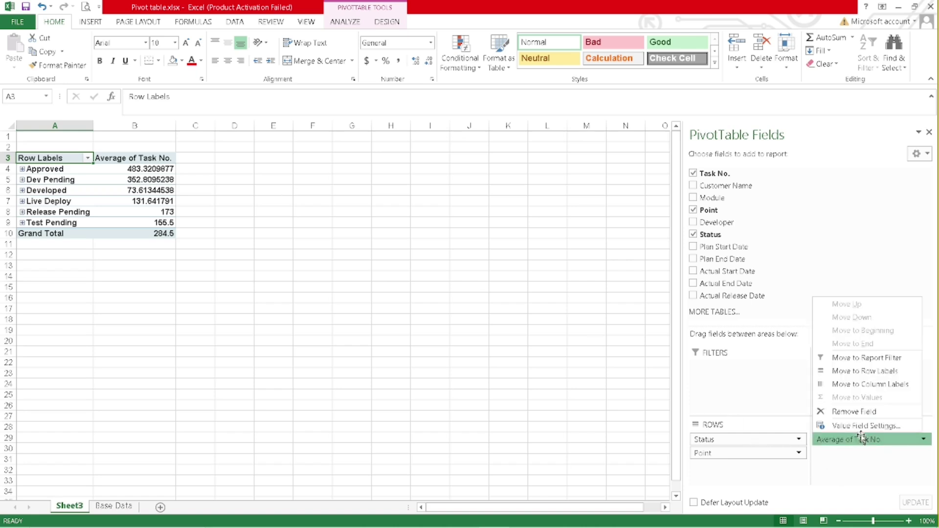
left_click(511, 320)
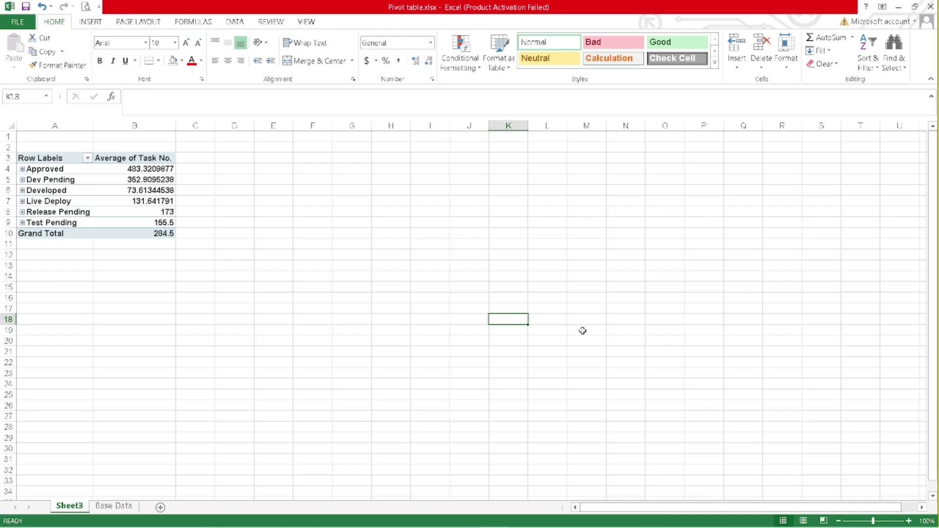
key("ctrl+z")
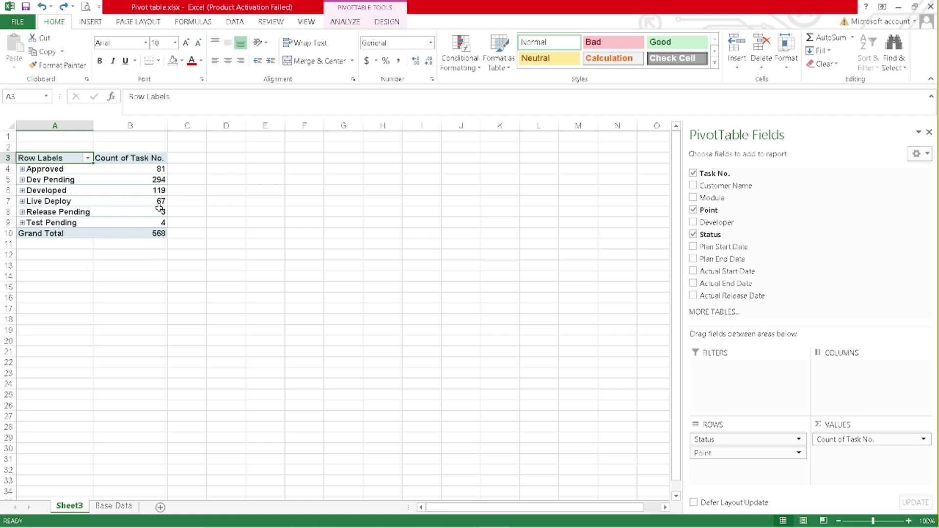
left_click(116, 506)
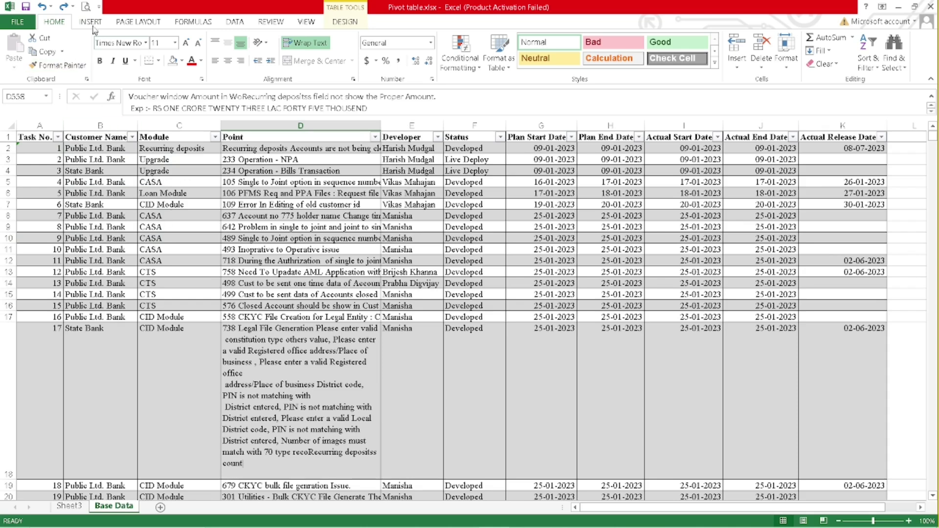
left_click(90, 21)
left_click(63, 52)
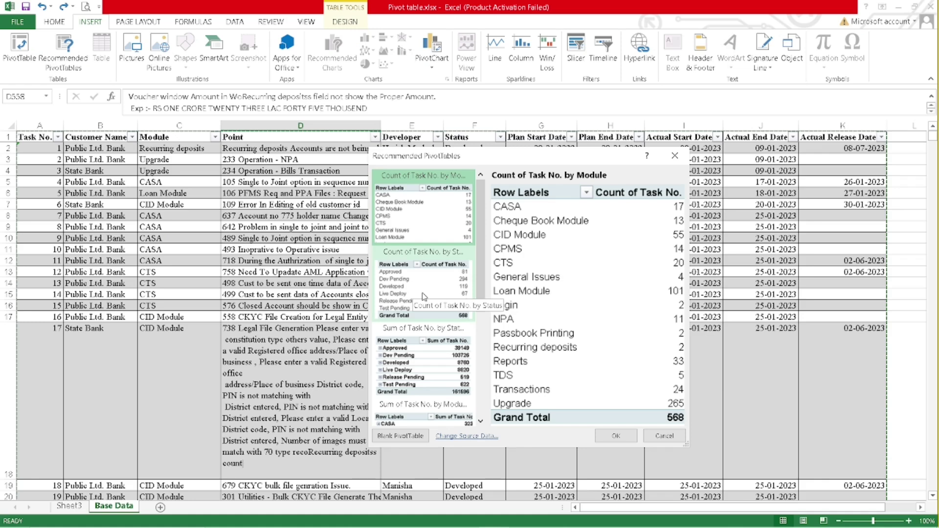
left_click(423, 295)
left_click(615, 435)
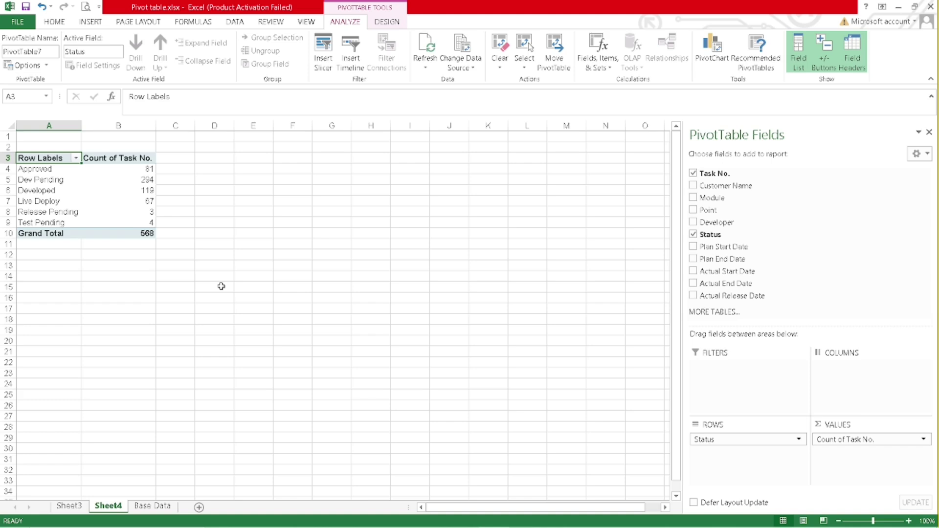
left_click(859, 442)
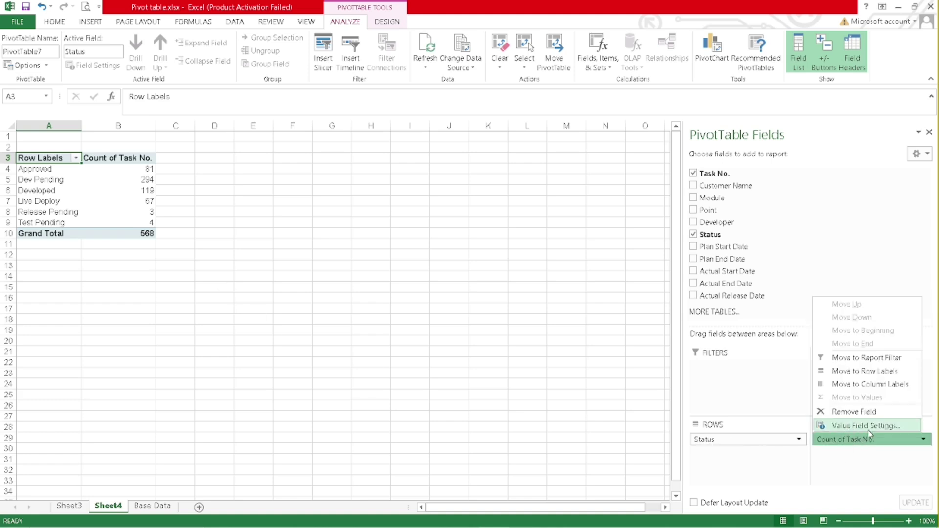
left_click(868, 426)
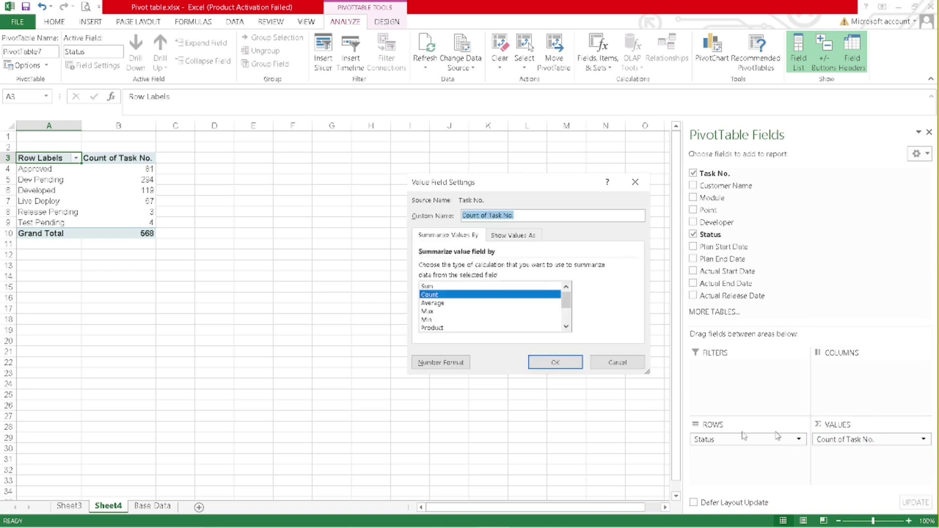
left_click(433, 302)
left_click(535, 361)
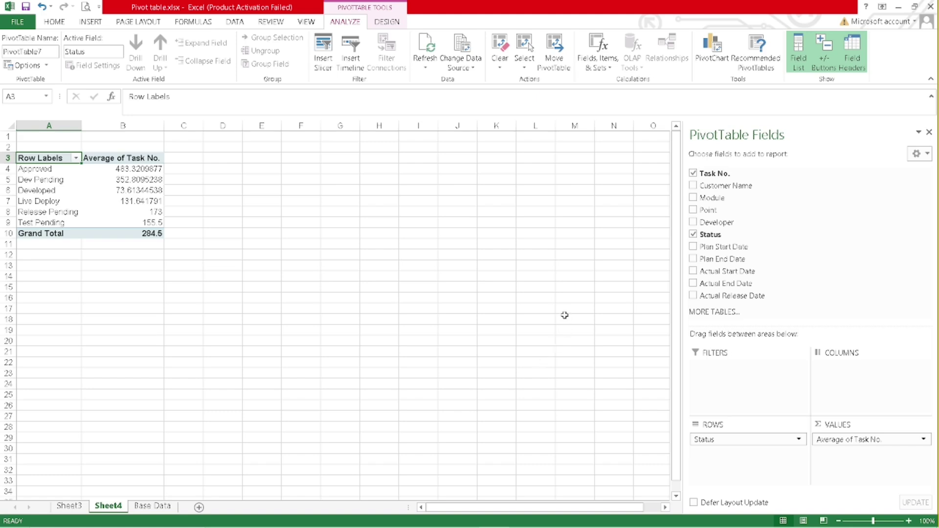
right_click(131, 181)
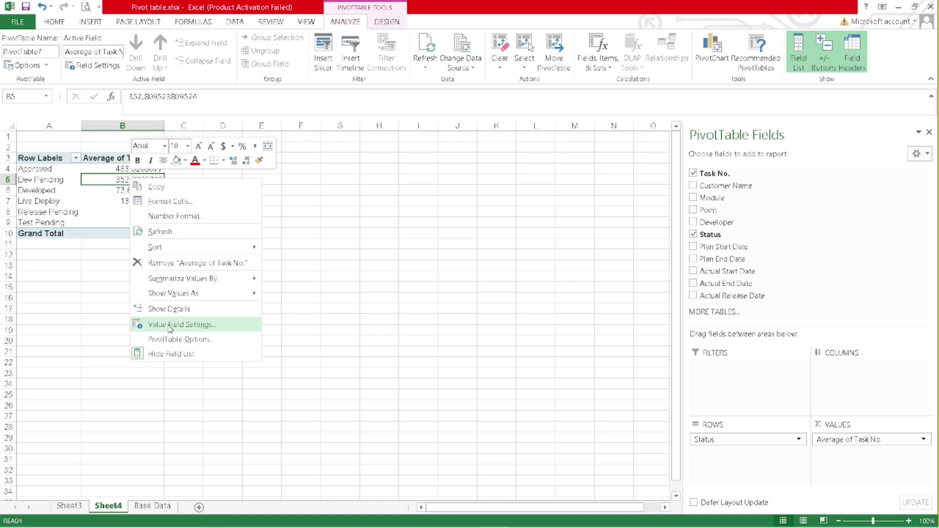
left_click(170, 325)
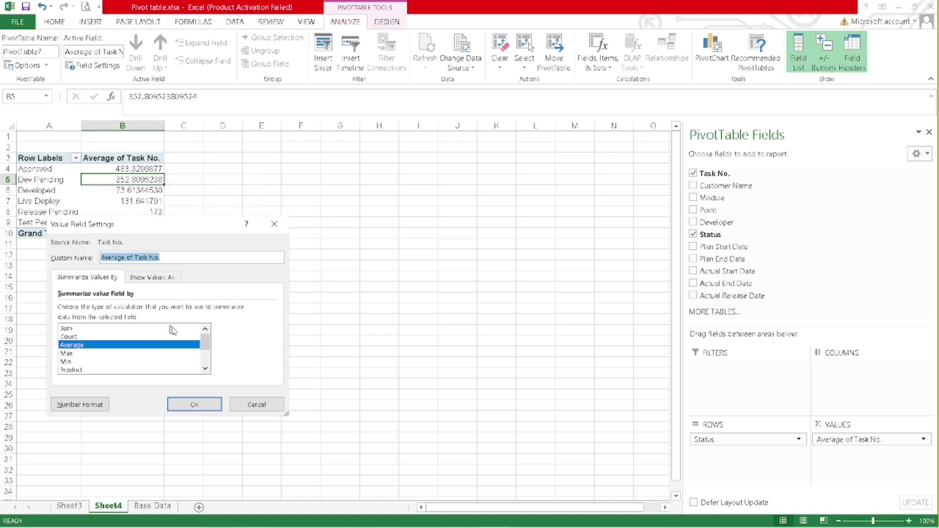
left_click(102, 338)
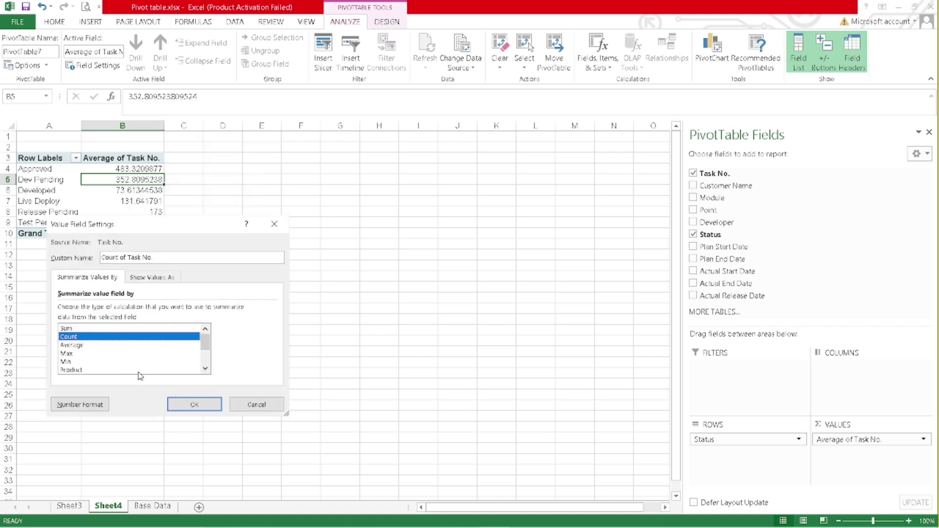
left_click(194, 405)
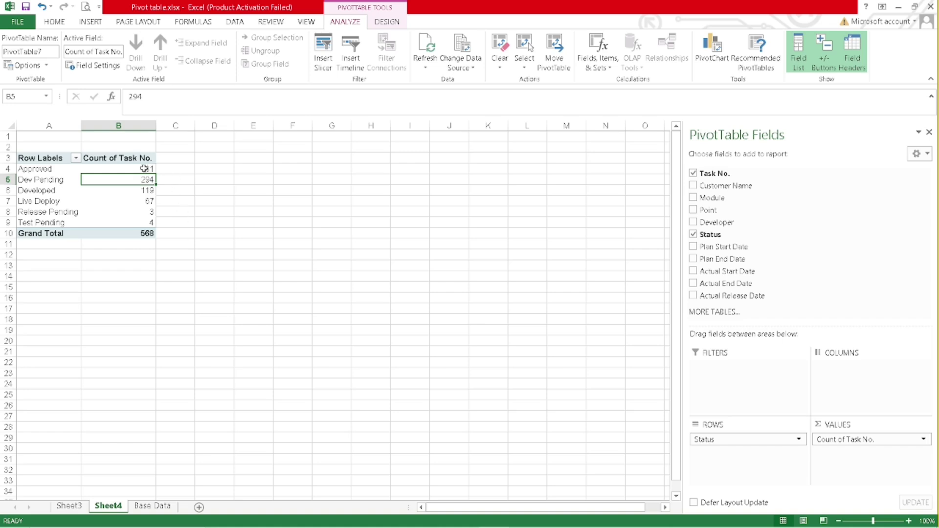
- Format the Count of Task No. values as Number with 2 decimal places
right_click(130, 161)
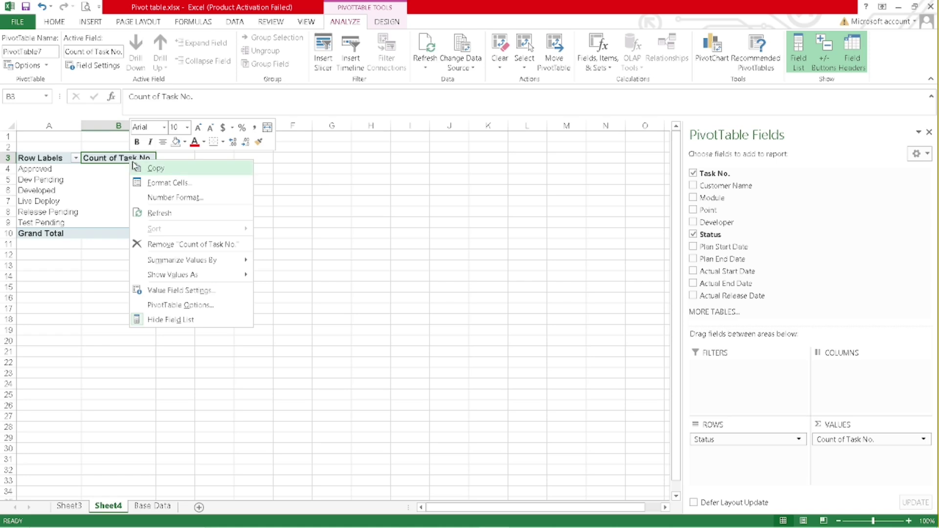
left_click(181, 199)
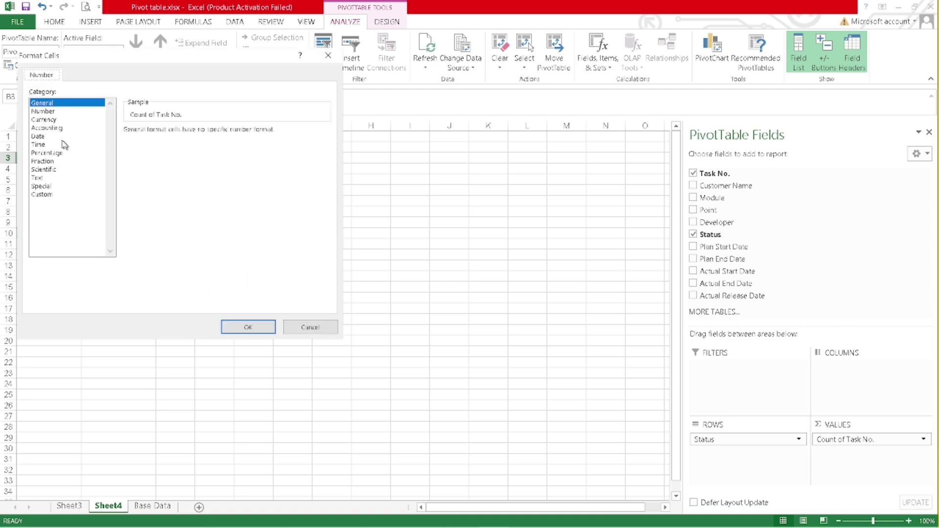
left_click(49, 111)
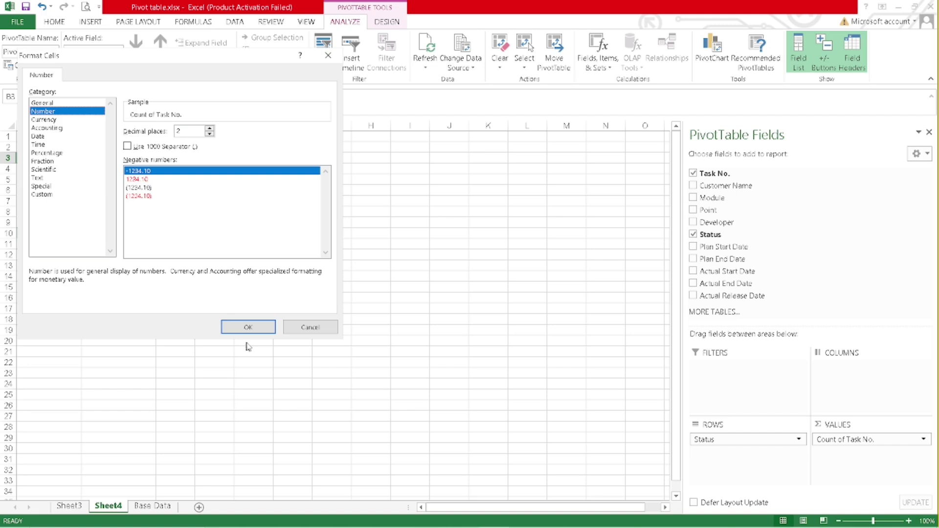
left_click(253, 328)
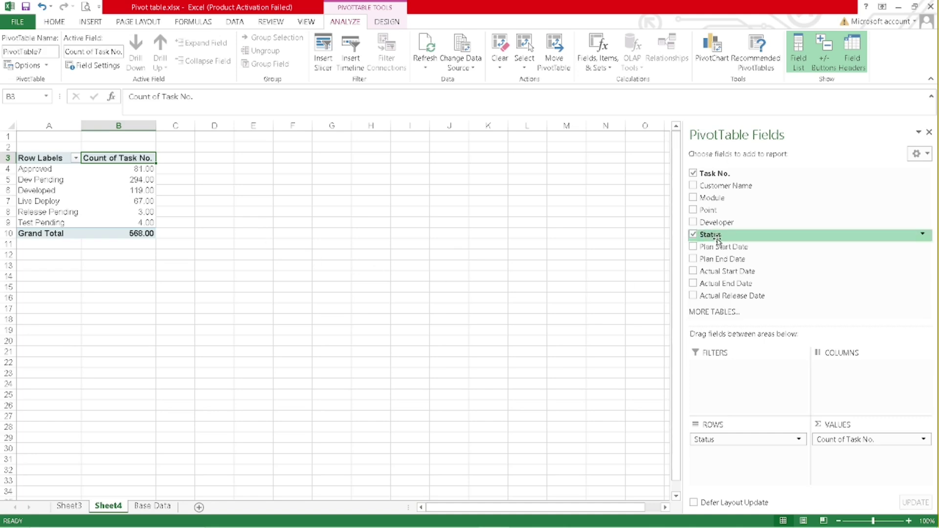
- Replace Status with Developer in the pivot rows and format the counts as General whole numbers
left_click_drag(716, 226, 737, 460)
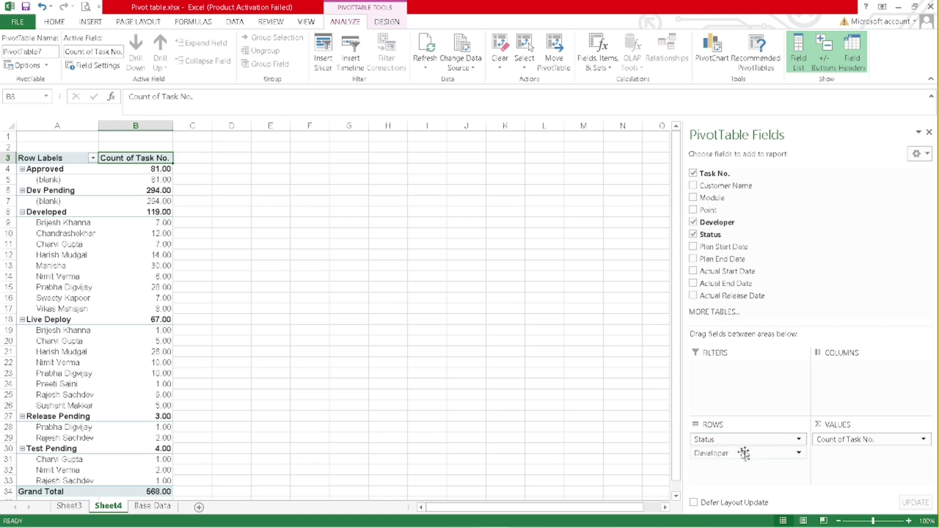
left_click_drag(739, 436, 811, 237)
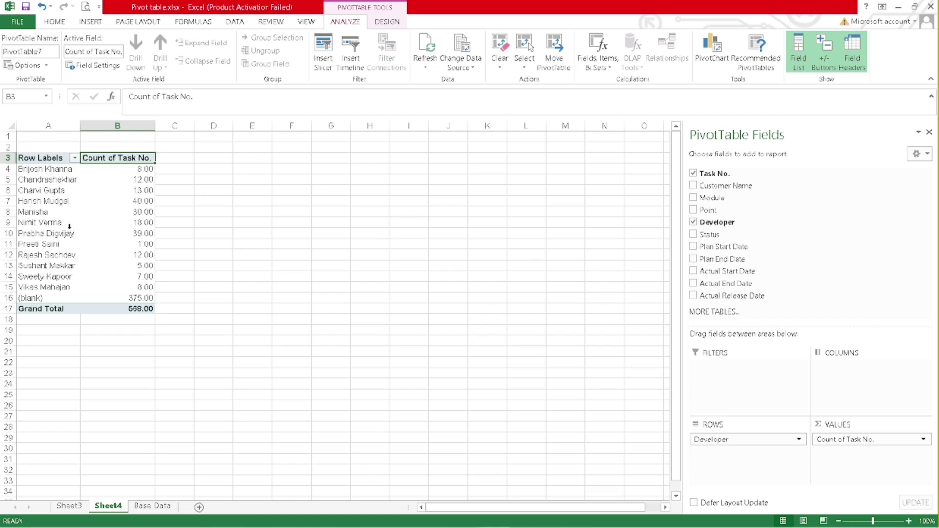
left_click_drag(132, 168, 132, 309)
right_click(125, 170)
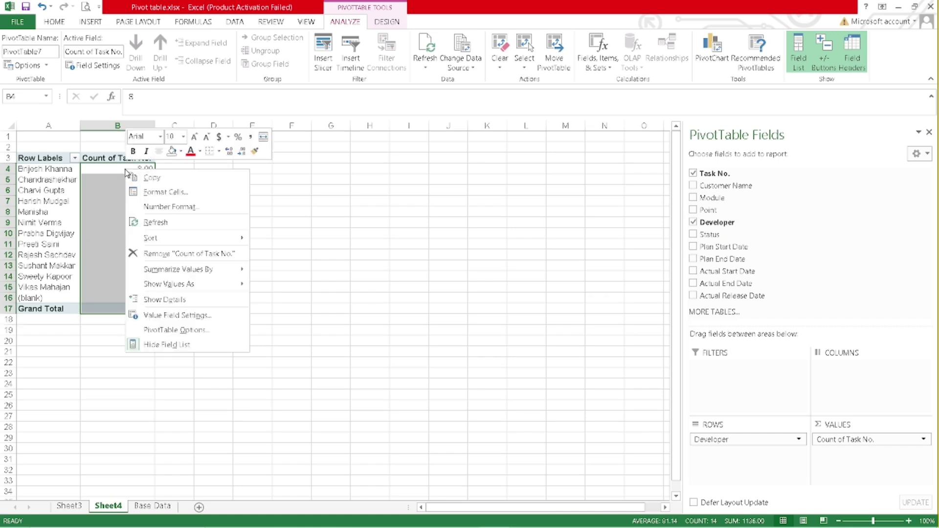
left_click(177, 208)
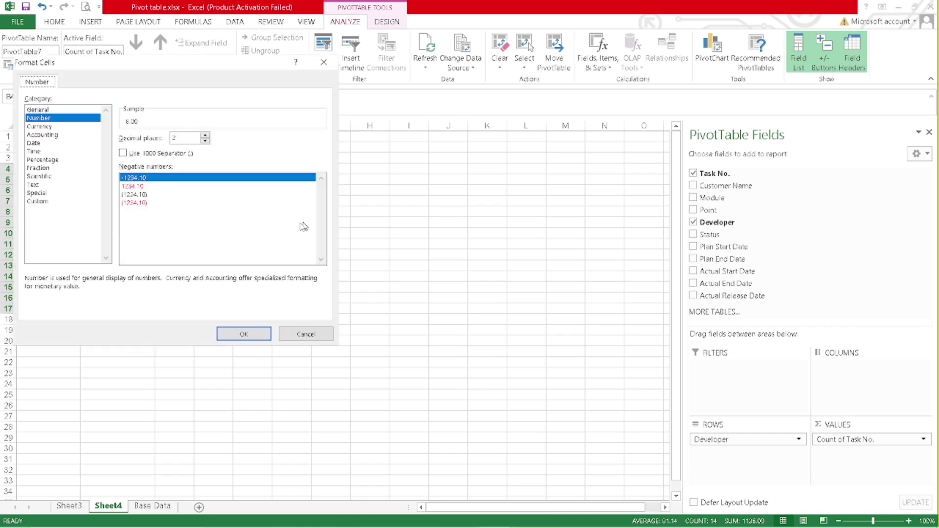
left_click(37, 109)
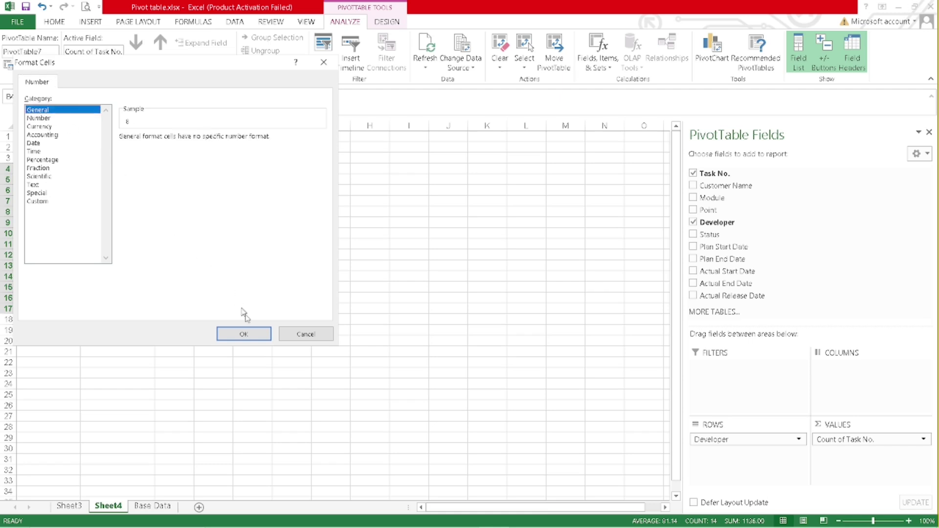
left_click(243, 334)
left_click(362, 288)
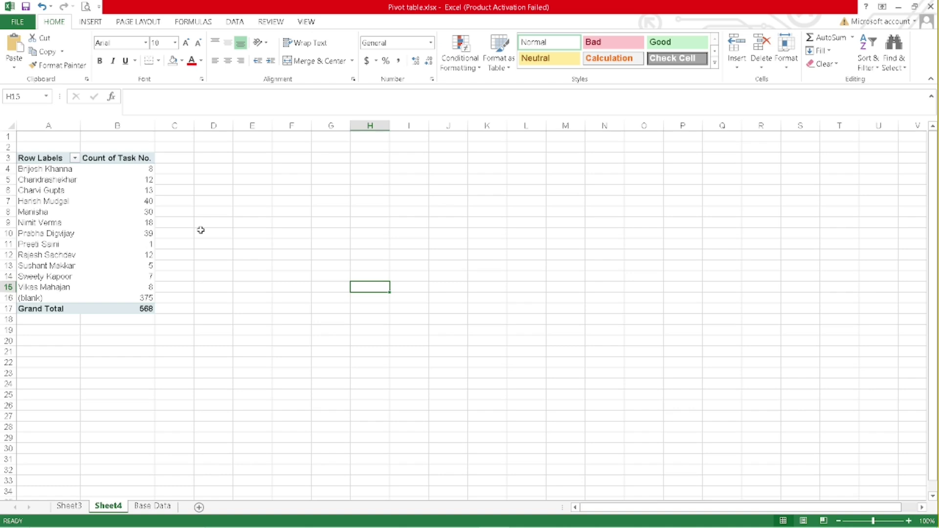
left_click(98, 179)
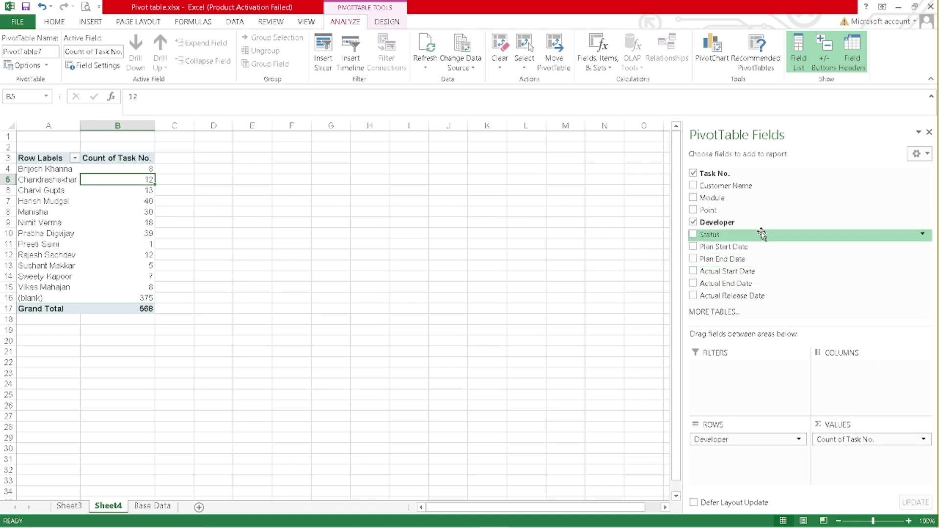
- Move Status into the pivot columns and inspect the first developer's Developed and Live Deploy counts
left_click_drag(711, 235, 865, 385)
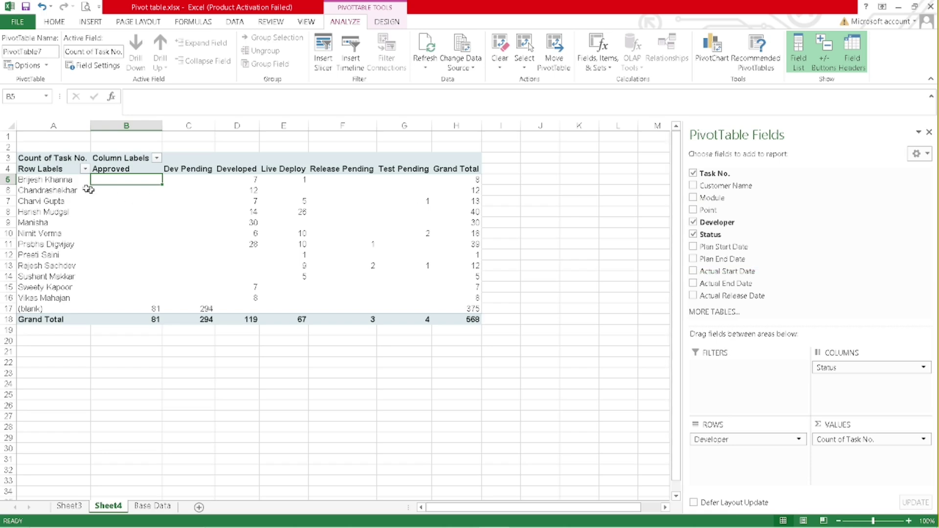
left_click(58, 180)
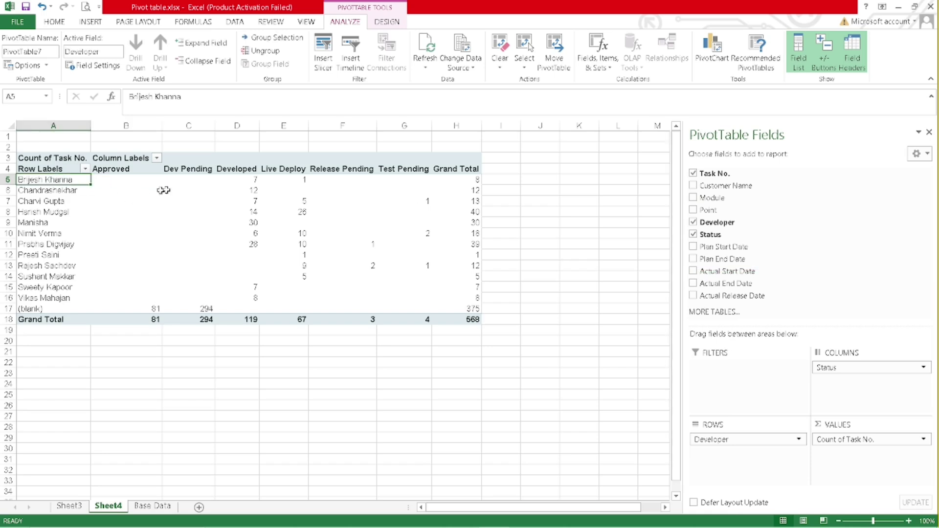
left_click(234, 181)
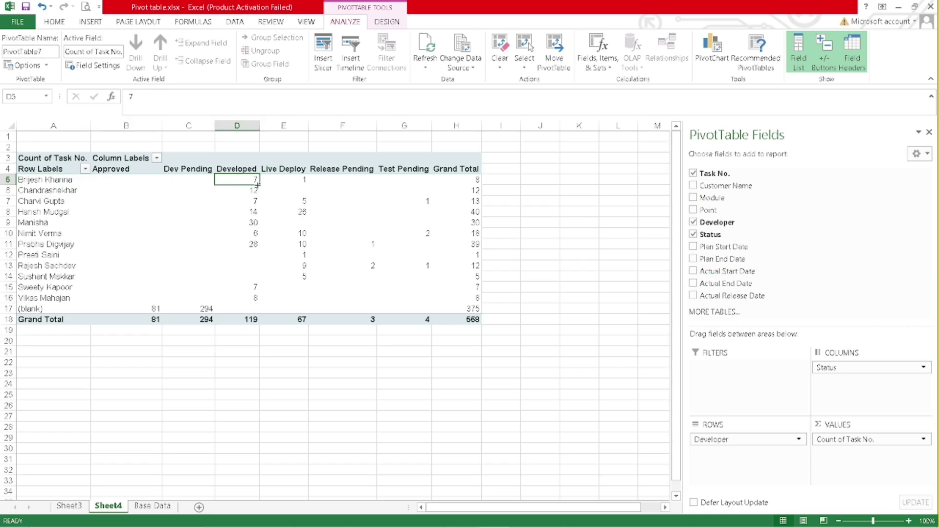
left_click(294, 180)
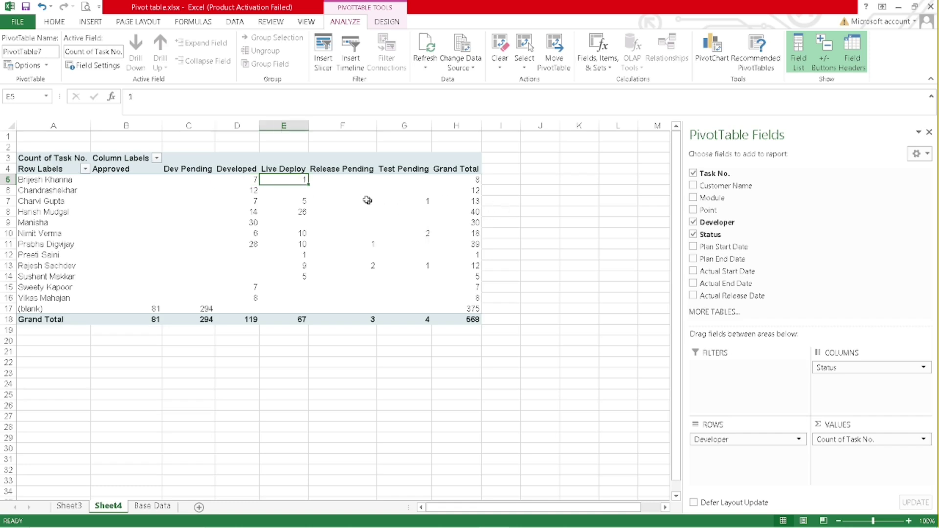
mouse_move(355, 193)
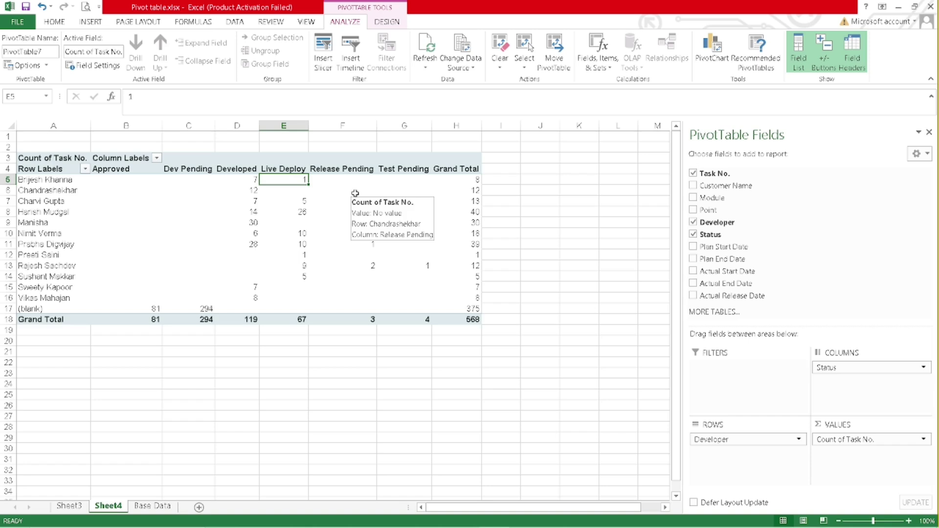
left_click(242, 181)
left_click_drag(312, 180, 279, 179)
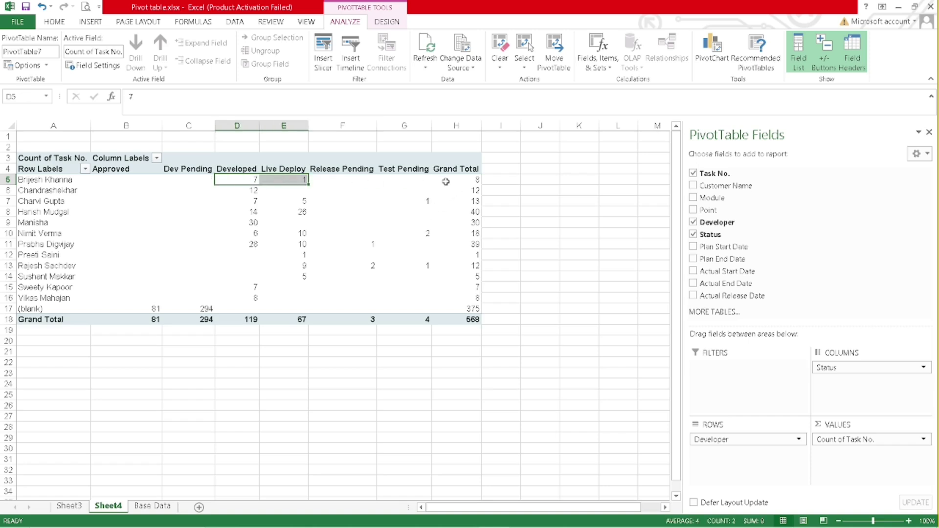
- Check the blank developers' Approved and Dev Pending counts, then add Customer Name as a report filter
left_click(146, 308)
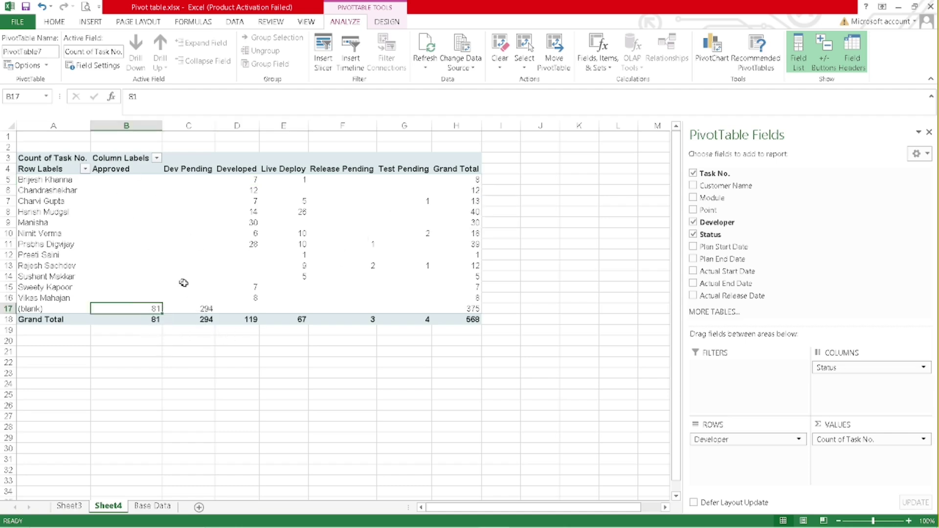
left_click(210, 308)
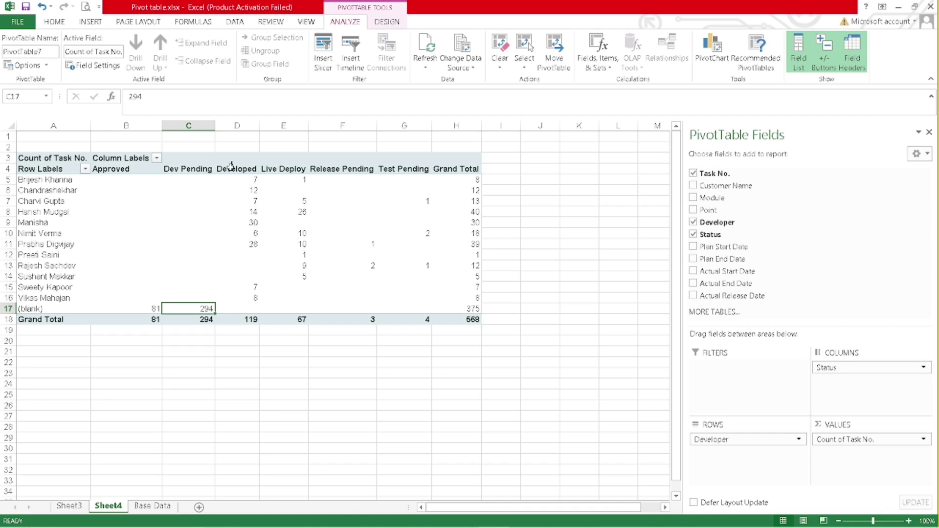
mouse_move(217, 264)
mouse_move(205, 186)
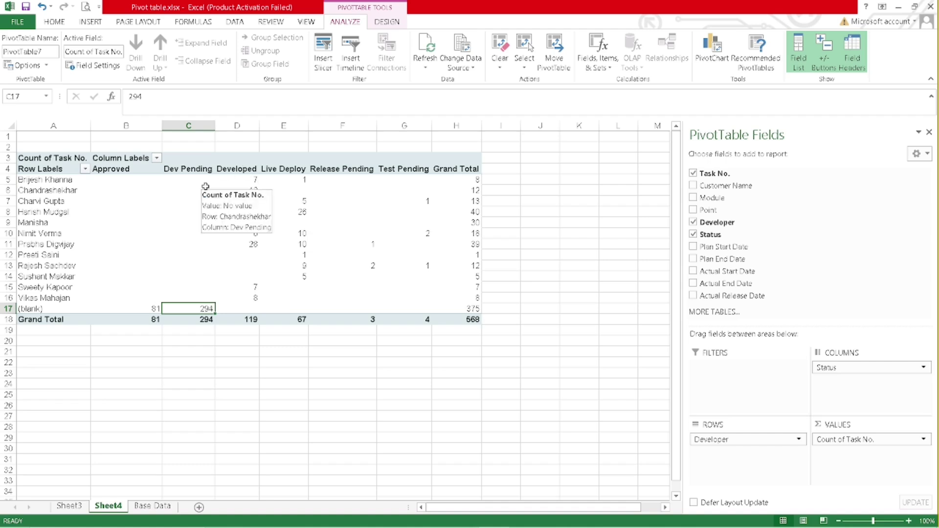
mouse_move(407, 277)
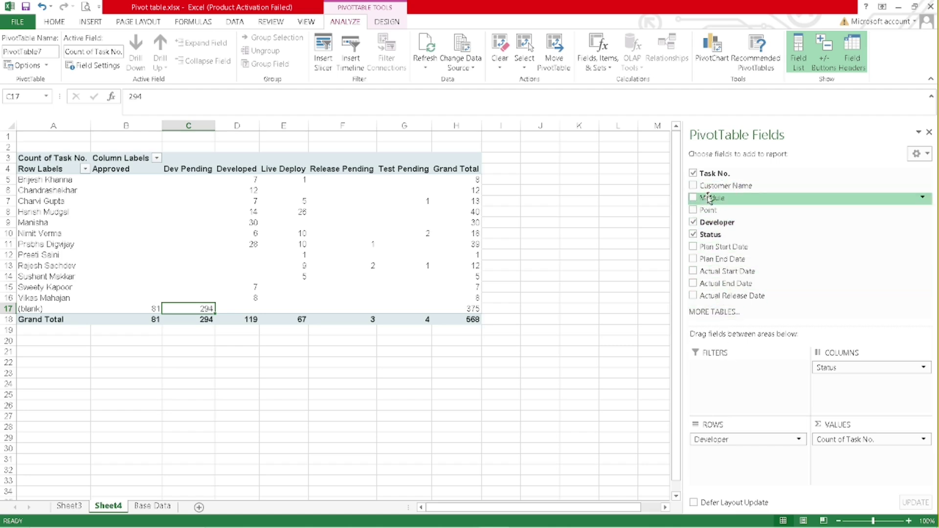
left_click_drag(713, 186, 732, 376)
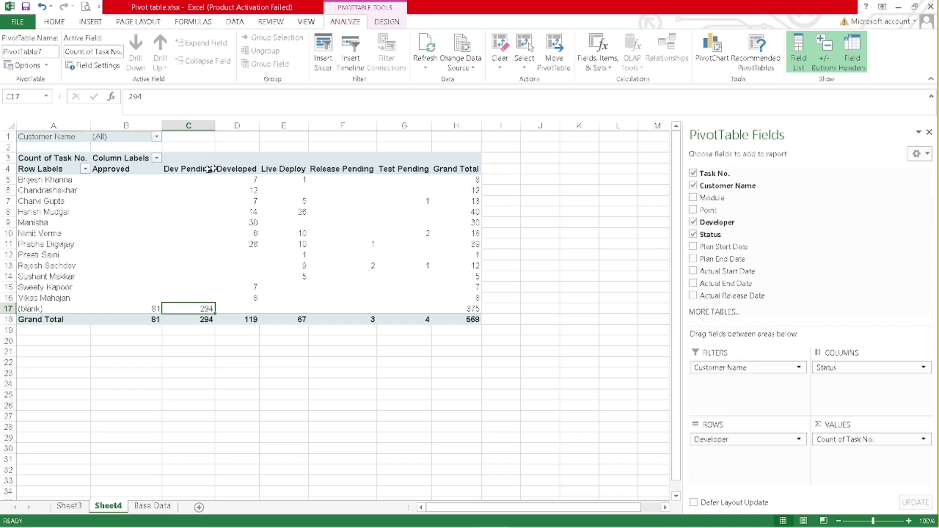
- Filter the pivot to Public Ltd. Bank only, with multiple customer selection enabled
left_click(157, 137)
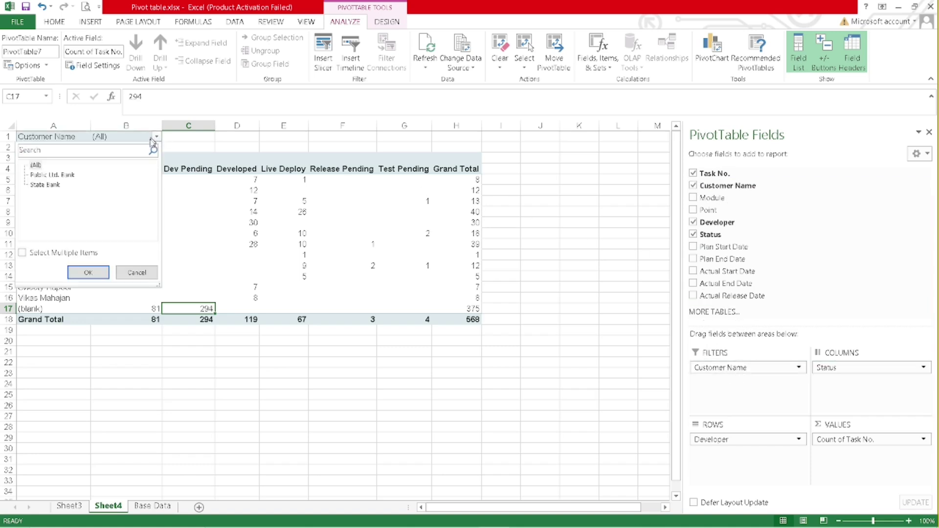
left_click(23, 253)
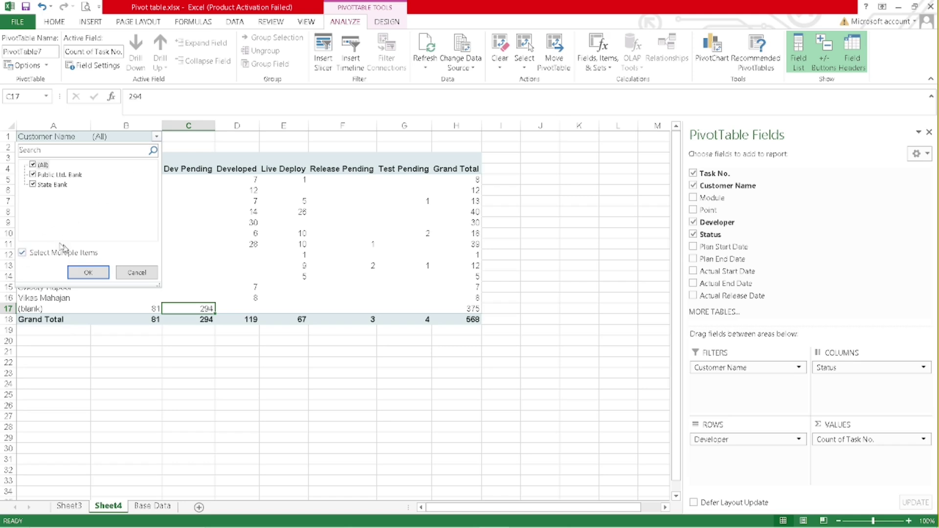
left_click(33, 165)
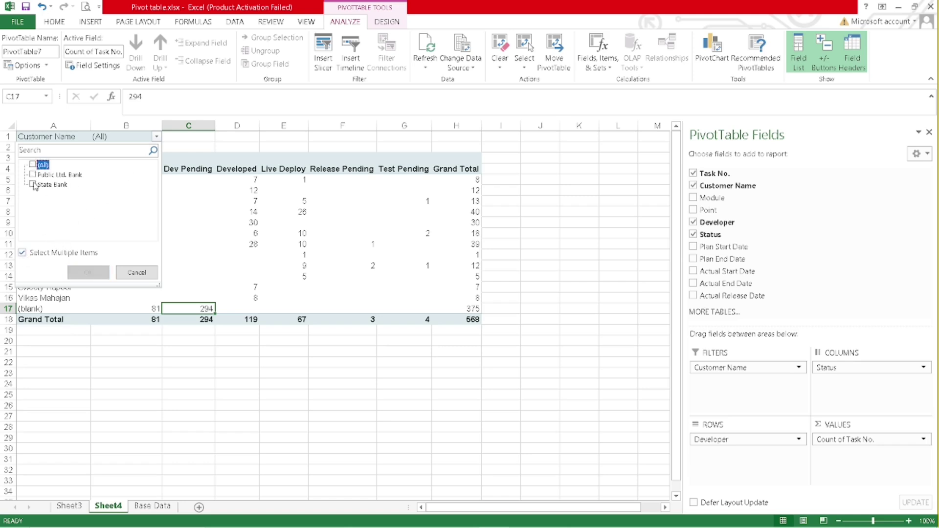
left_click(32, 174)
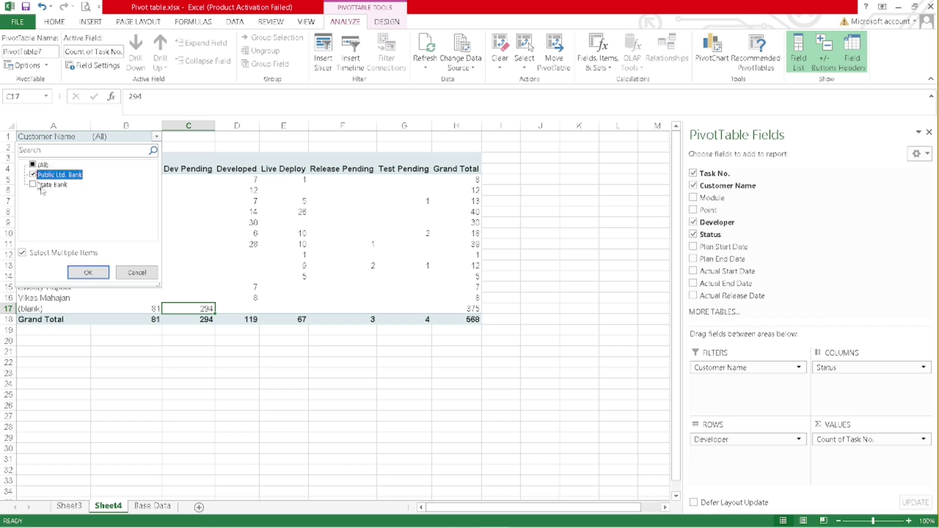
left_click(88, 273)
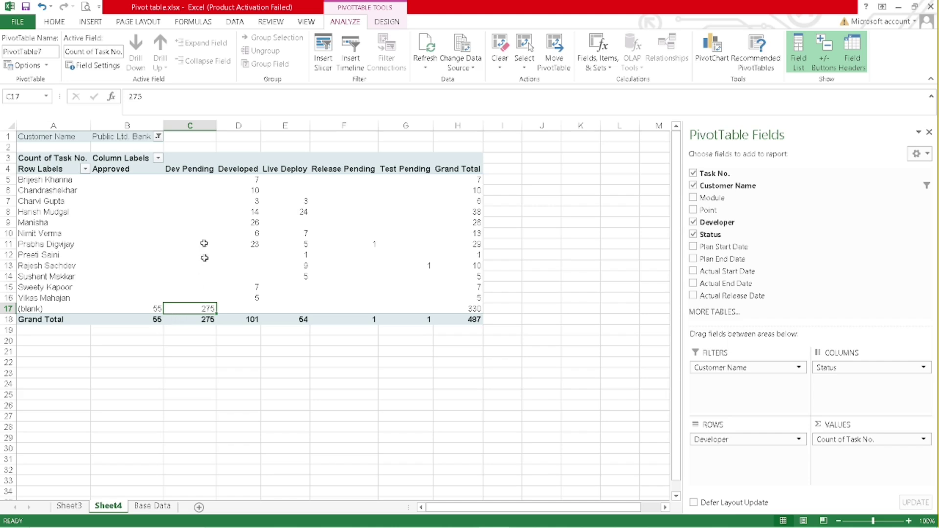
- Switch the Customer Name filter from Public Ltd. Bank to State Bank only
left_click(157, 140)
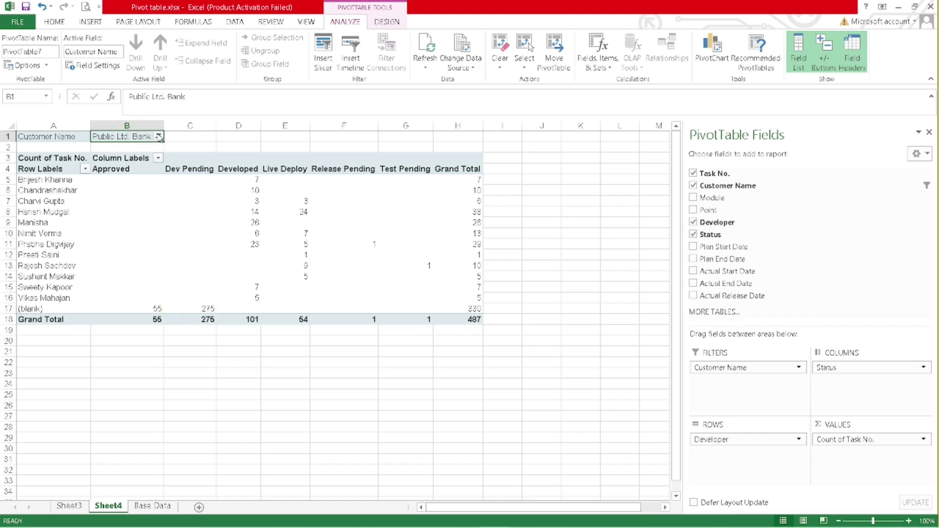
left_click(159, 137)
left_click(46, 175)
left_click(34, 175)
left_click(34, 185)
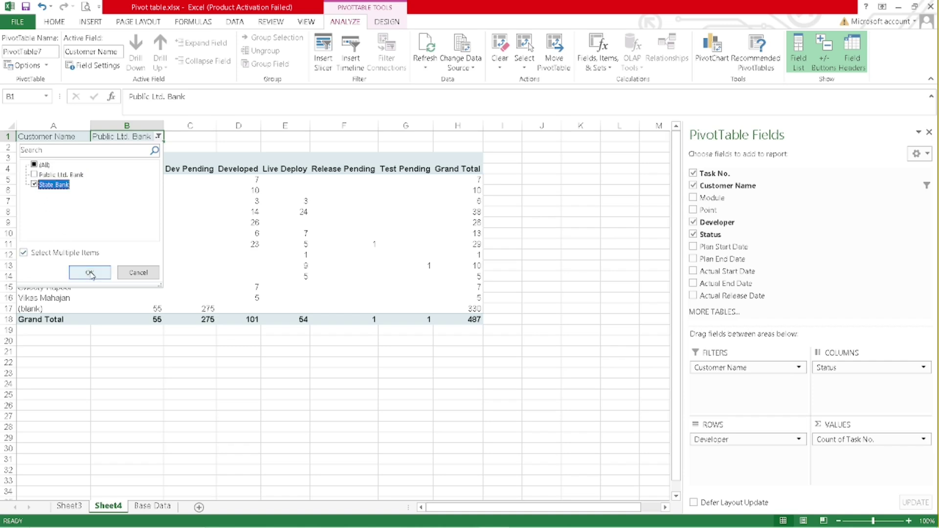
left_click(92, 273)
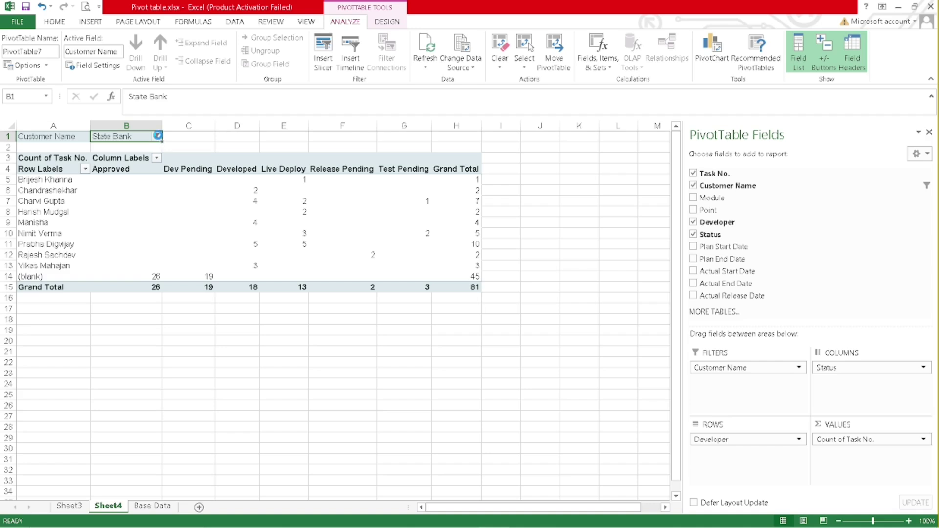
- Reset the Customer Name filter to show all customers
left_click(156, 136)
left_click(33, 165)
left_click(88, 273)
- Add Module as a second report filter and filter the pivot to the CASA module
left_click_drag(717, 205, 741, 403)
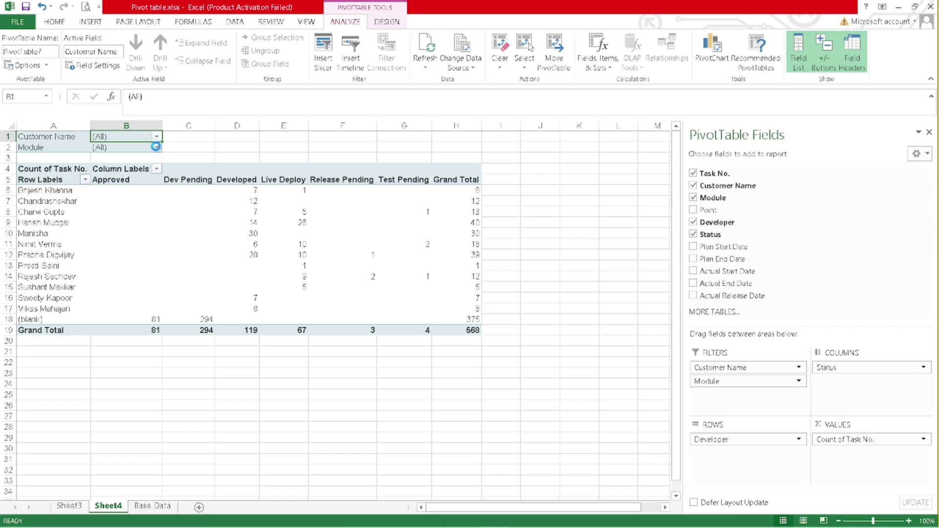
left_click(156, 147)
left_click(39, 185)
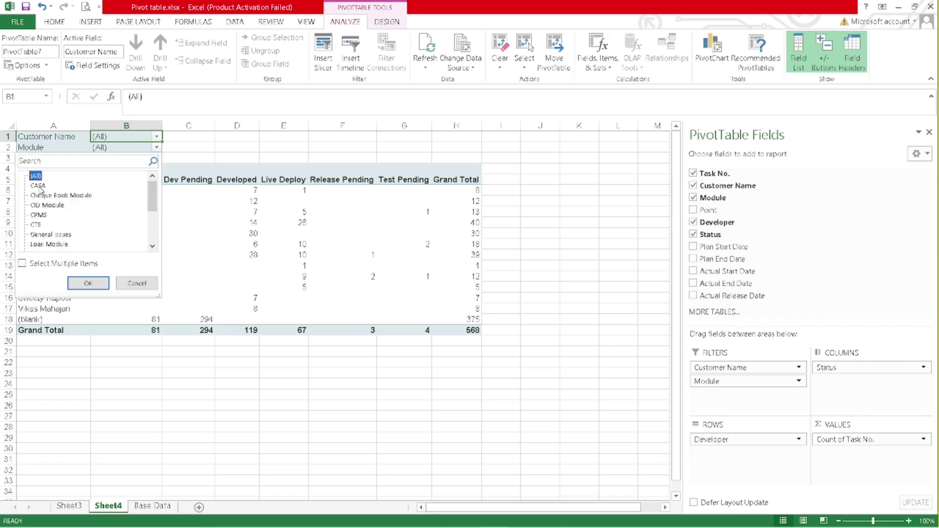
left_click(28, 264)
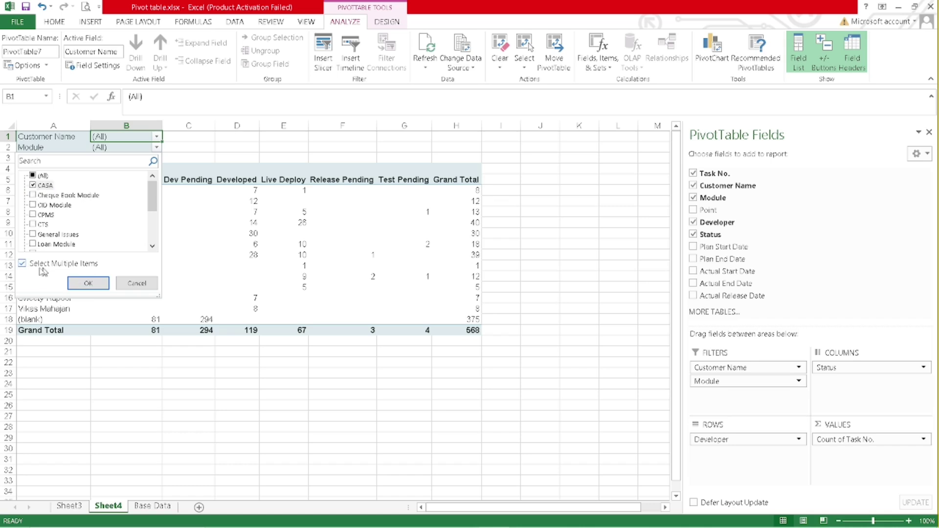
left_click(88, 283)
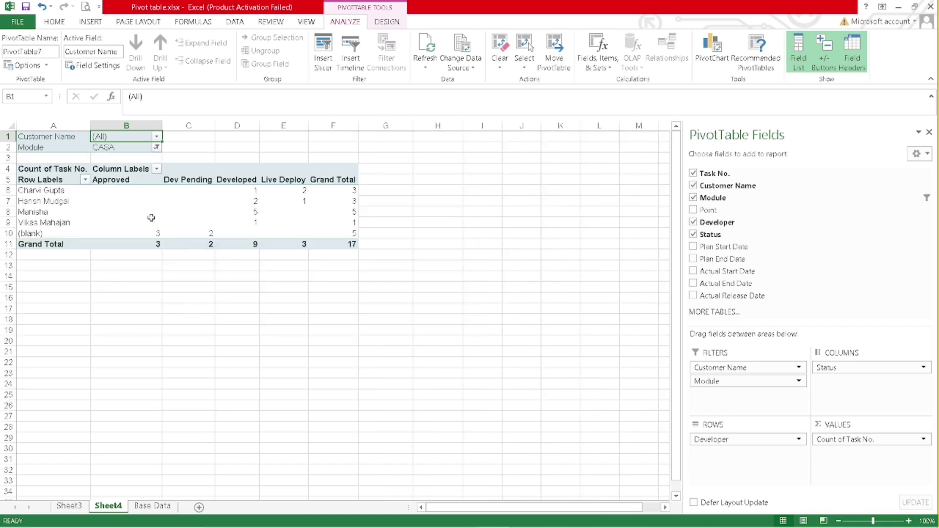
- Reset the Module filter to (All) and select the Grand Total column and row
left_click(157, 147)
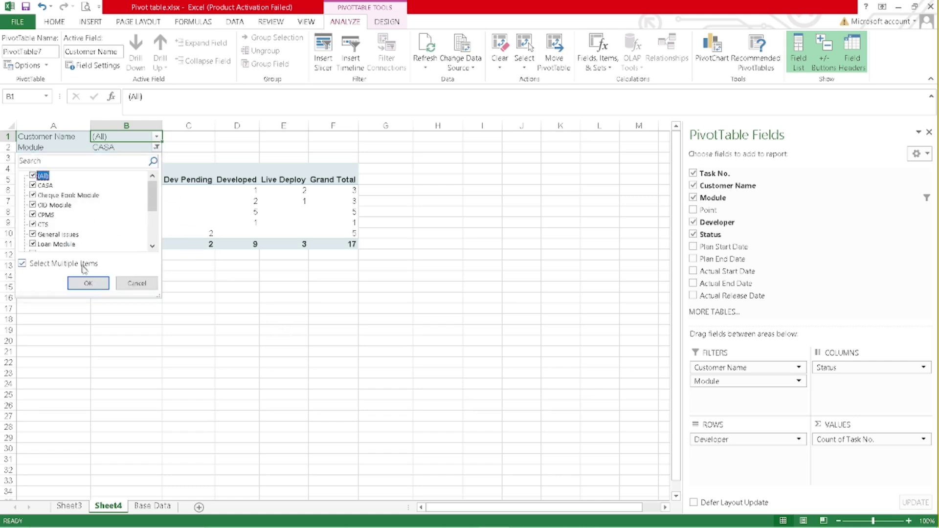
left_click(88, 283)
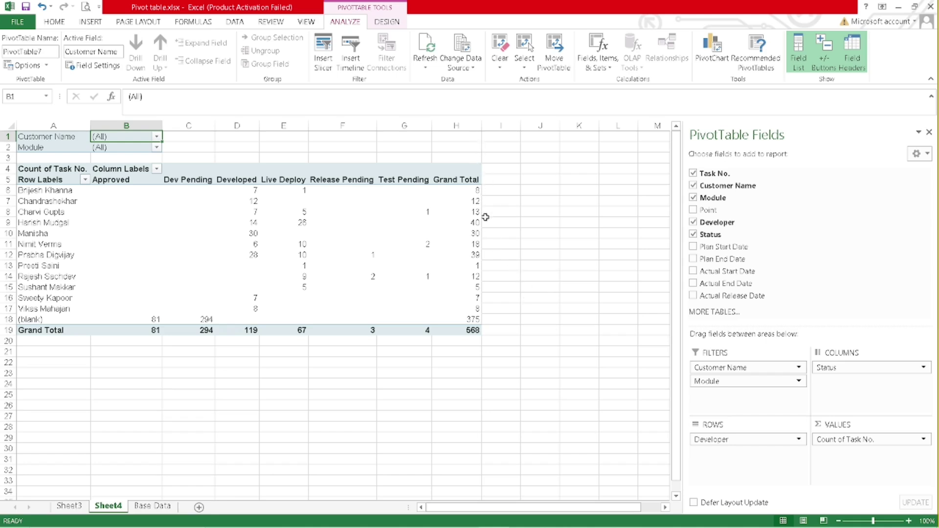
left_click_drag(460, 180, 461, 330)
left_click_drag(44, 331, 472, 330)
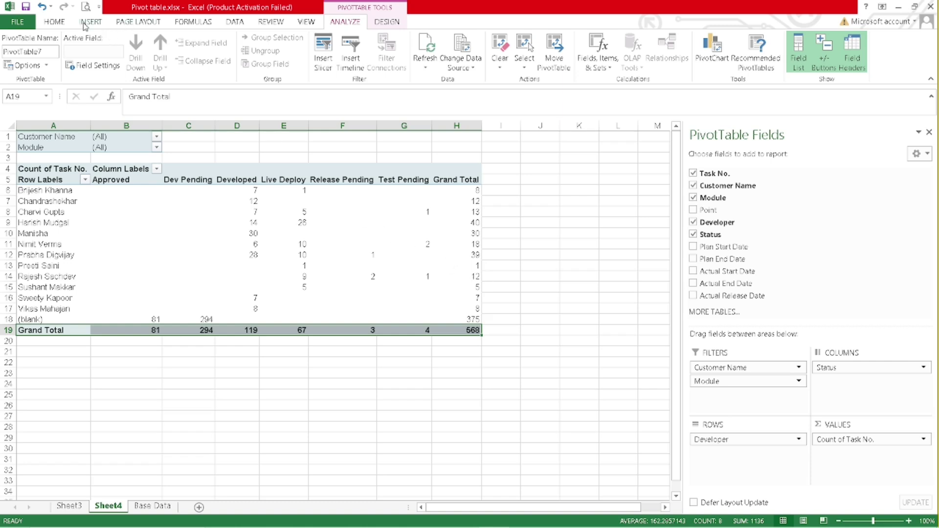
- Switch Grand Totals to Rows Only, then Columns Only, then back to Rows and Columns
left_click(386, 23)
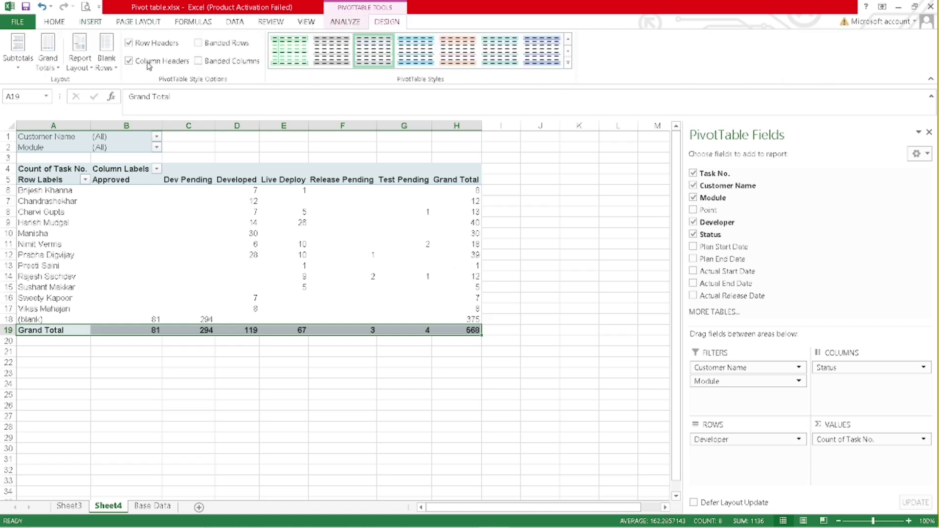
left_click(55, 72)
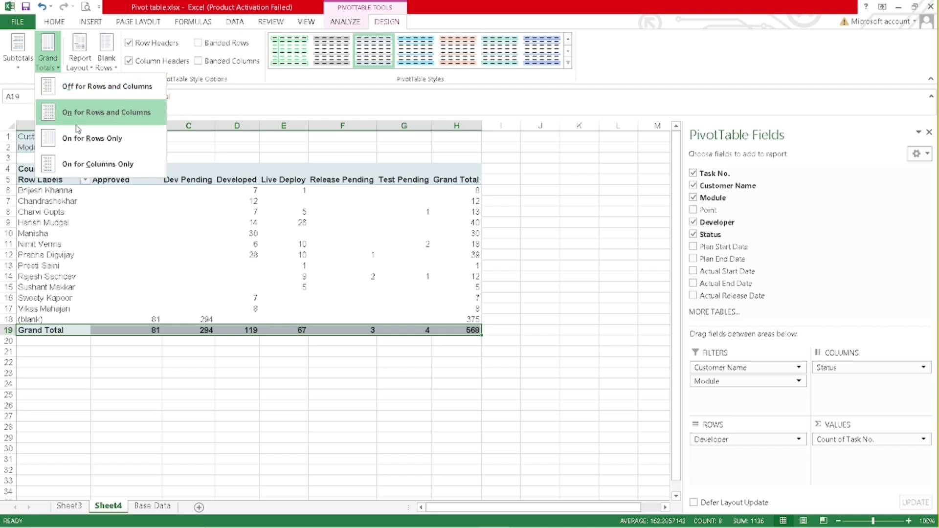
left_click(110, 141)
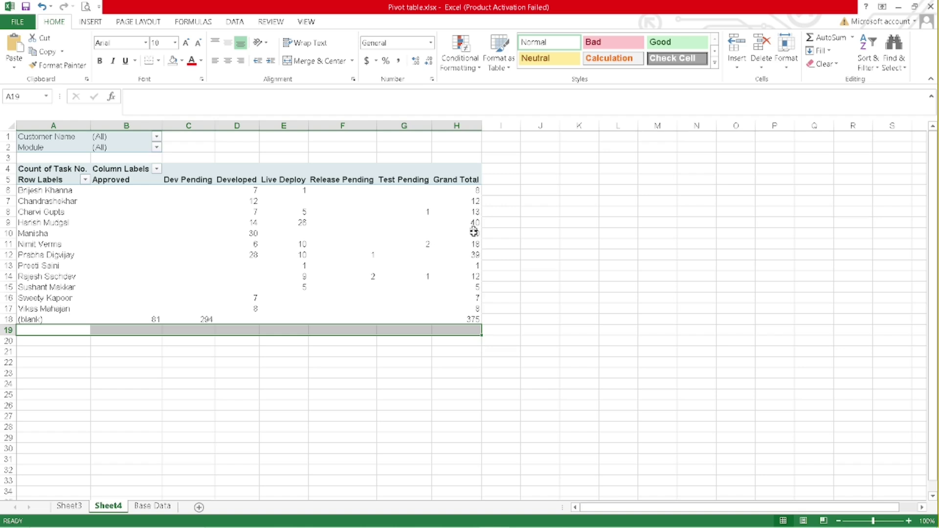
left_click(318, 232)
left_click(49, 68)
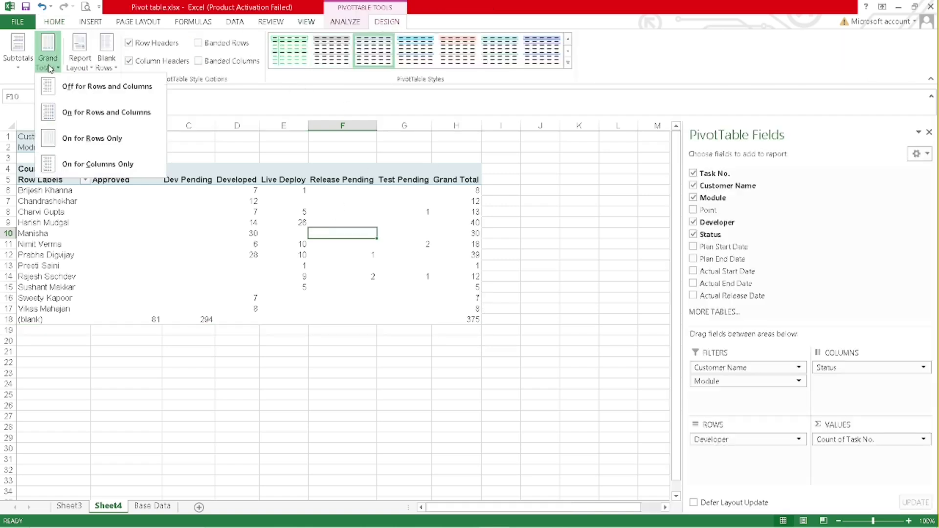
left_click(84, 167)
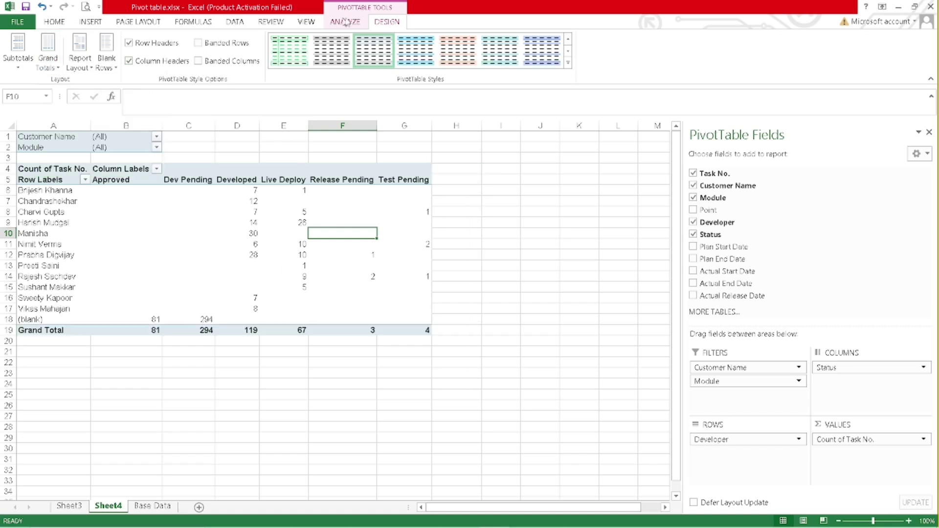
left_click(45, 56)
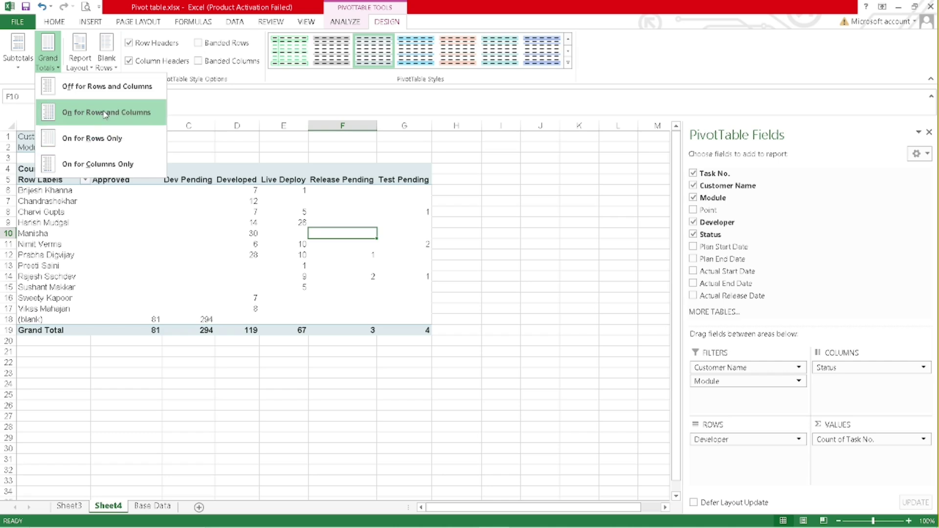
left_click(87, 113)
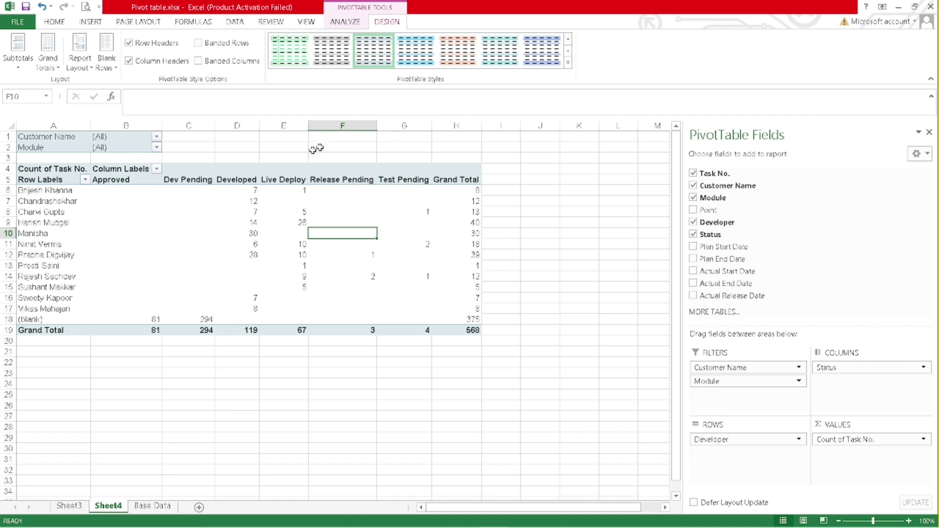
mouse_move(258, 244)
- Hide and reshow the PivotTable Fields pane, leaving it open via Field List from cell C8
left_click(345, 23)
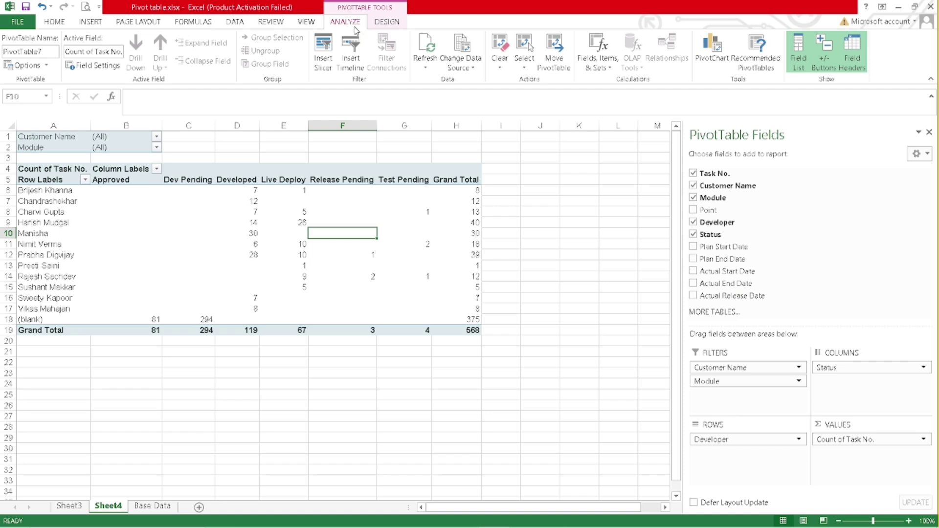
left_click(803, 64)
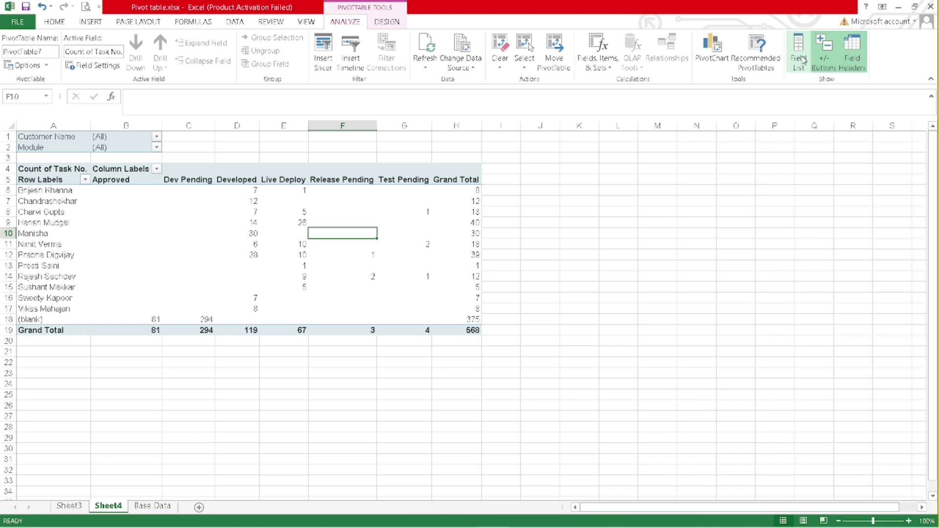
left_click(803, 61)
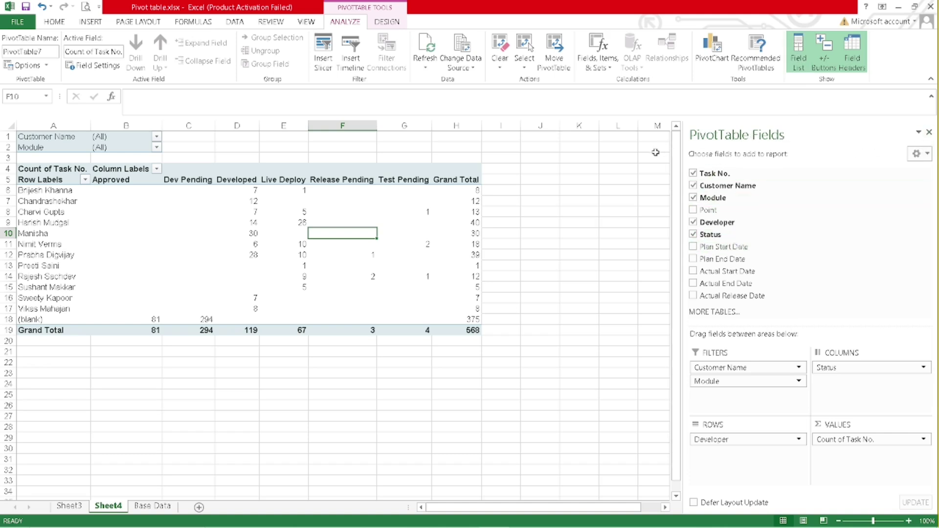
left_click(930, 133)
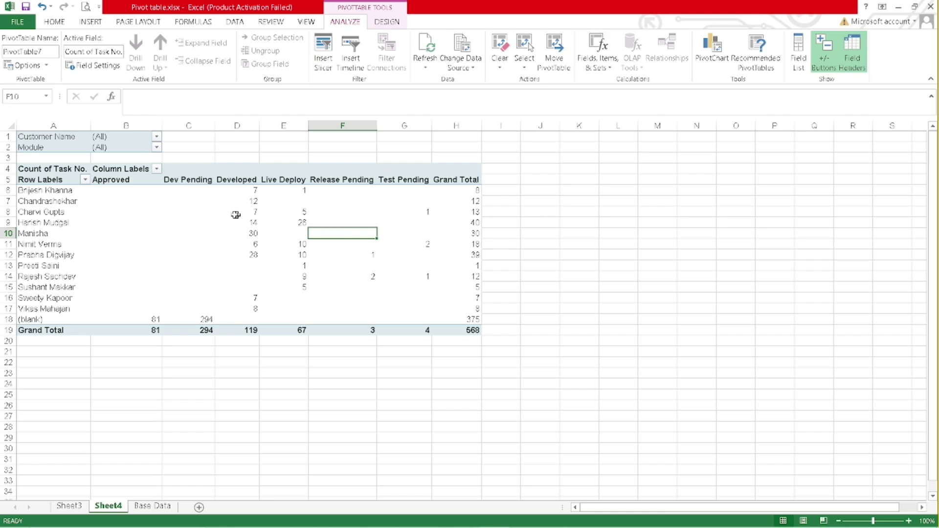
left_click(200, 213)
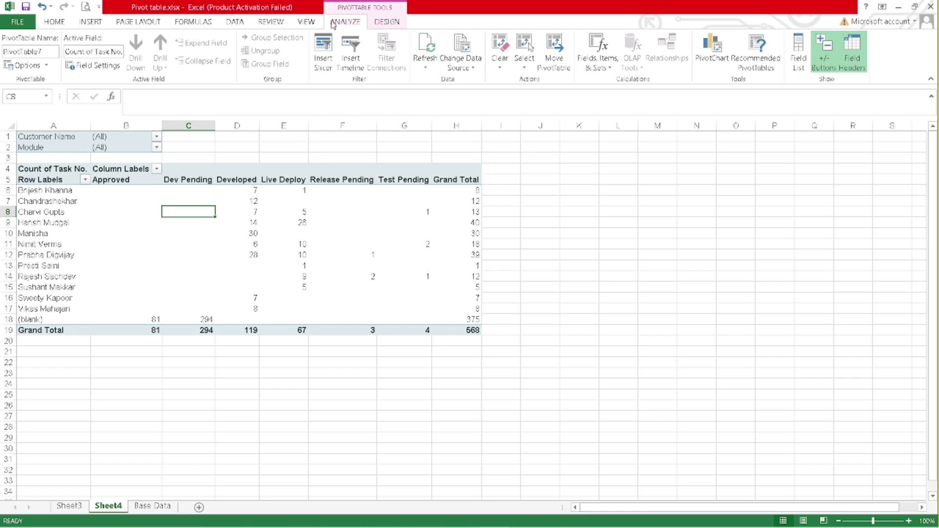
left_click(797, 51)
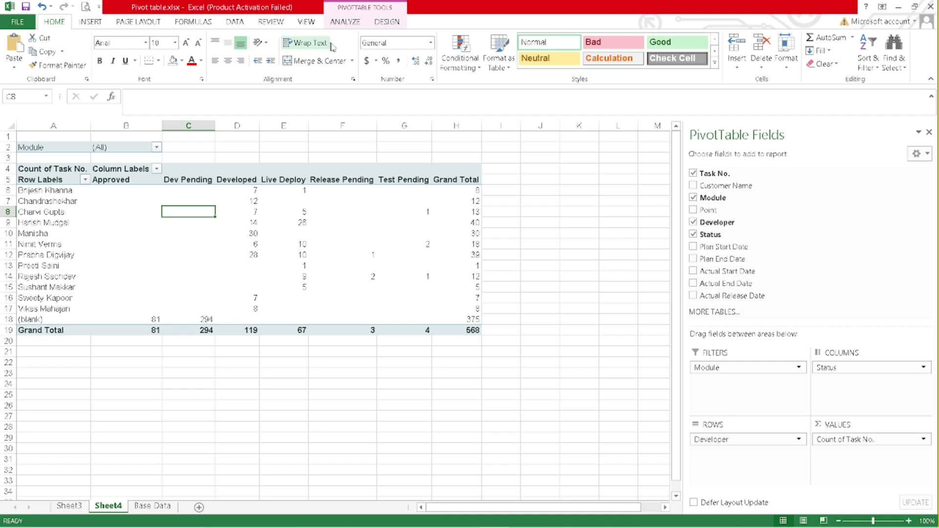
- Bring up the PivotTable Tools Analyze ribbon over the developer-by-status pivot
left_click(351, 26)
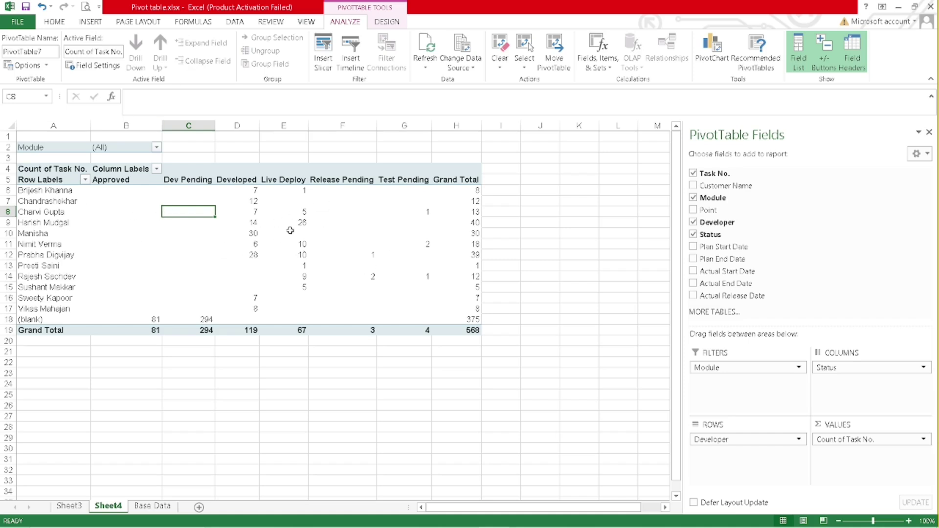
mouse_move(228, 229)
- Insert a Customer Name slicer and move it below the pivot at lower left
left_click(321, 50)
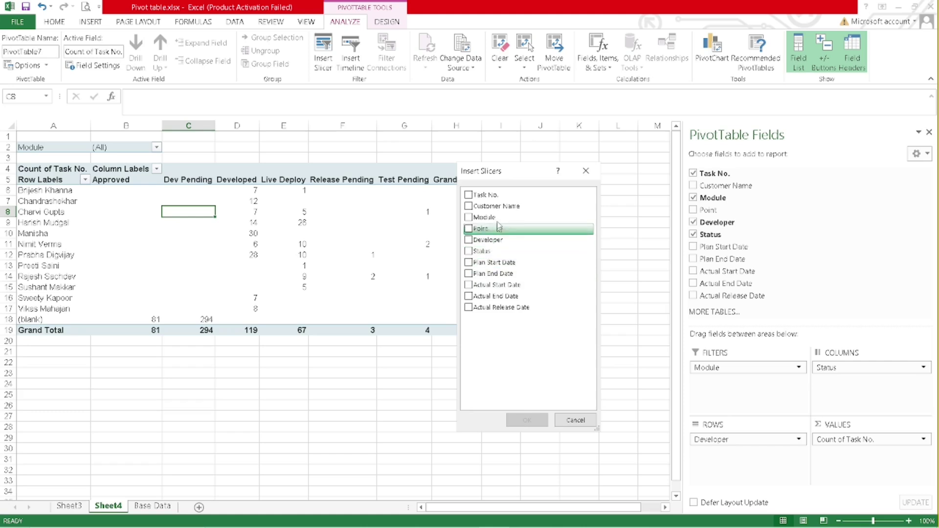
left_click(470, 207)
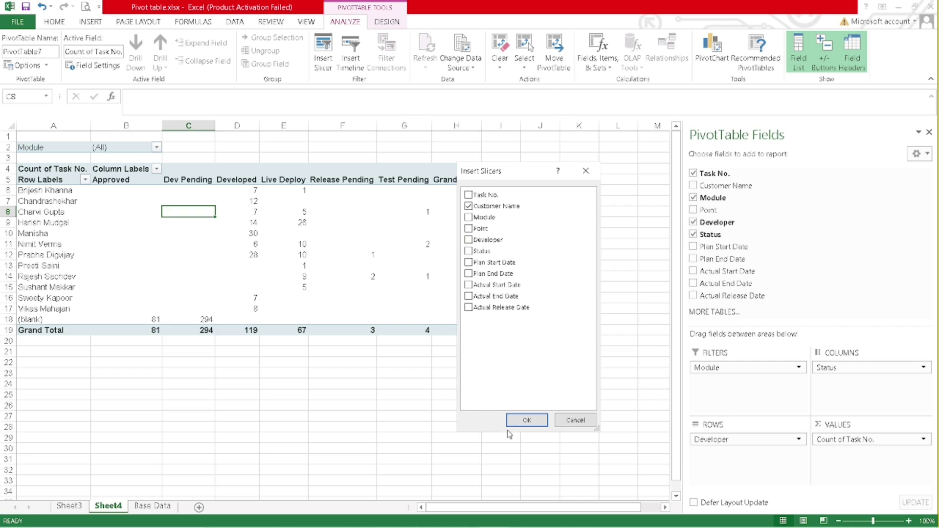
left_click(520, 422)
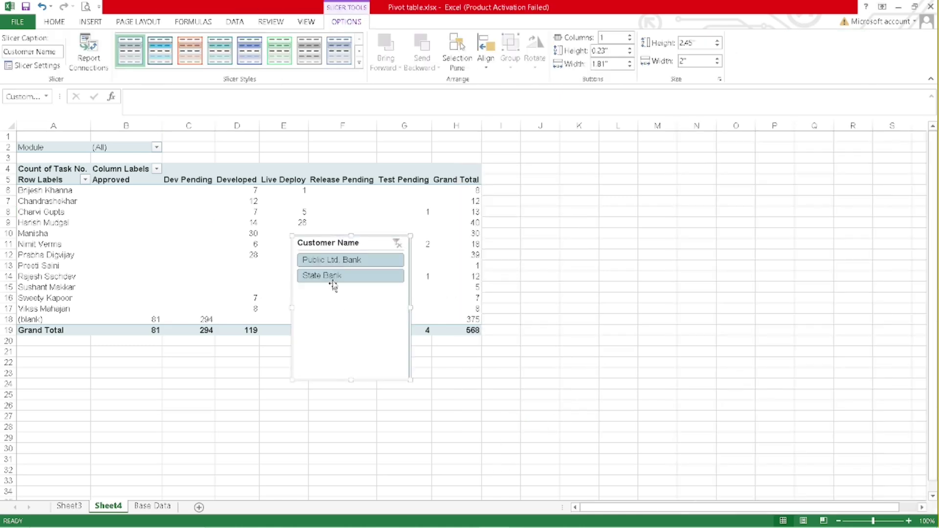
left_click_drag(306, 273, 56, 377)
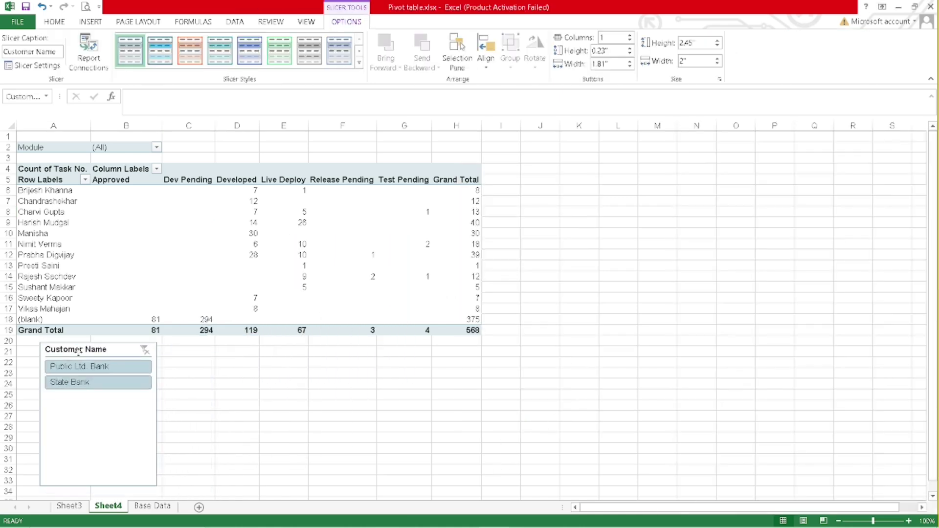
- Filter the slicer to Public Ltd. Bank, apply the orange style, and use 2 columns
left_click(94, 383)
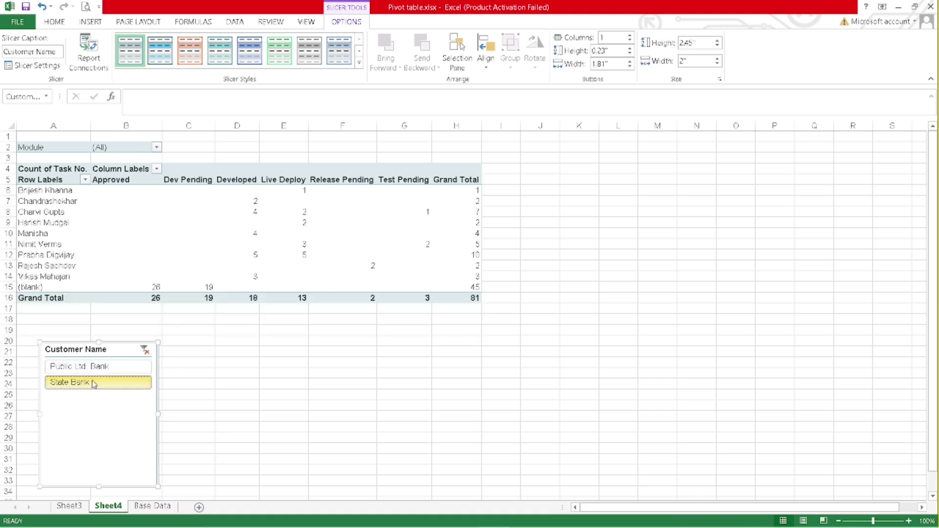
left_click(95, 382)
left_click(99, 368)
left_click(100, 385)
left_click(99, 367)
left_click(103, 385)
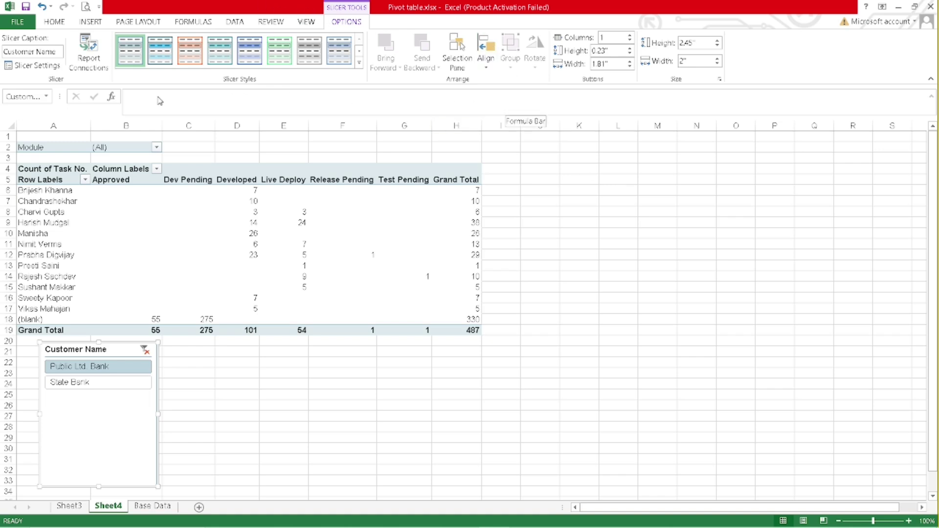
left_click(189, 54)
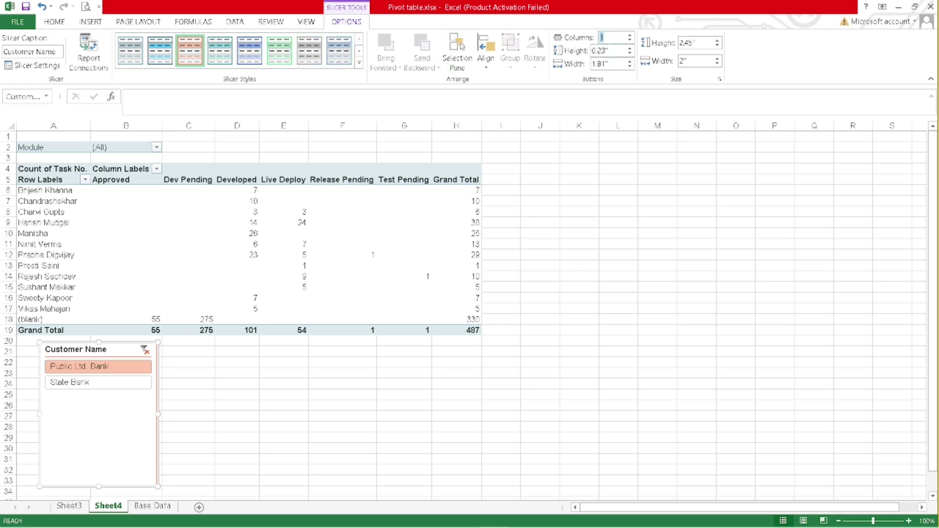
key("Return")
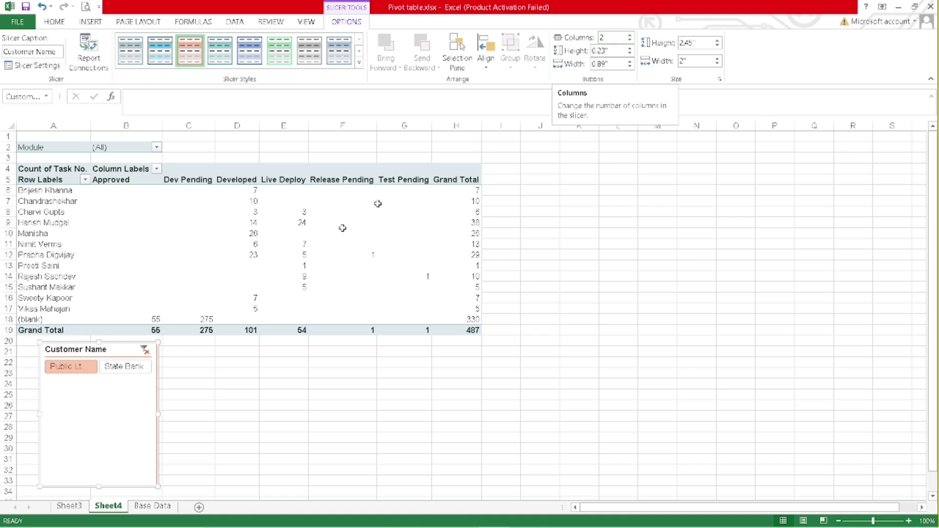
- Remove the Customer Name slicer and insert a Status slicer below the pivot
right_click(129, 353)
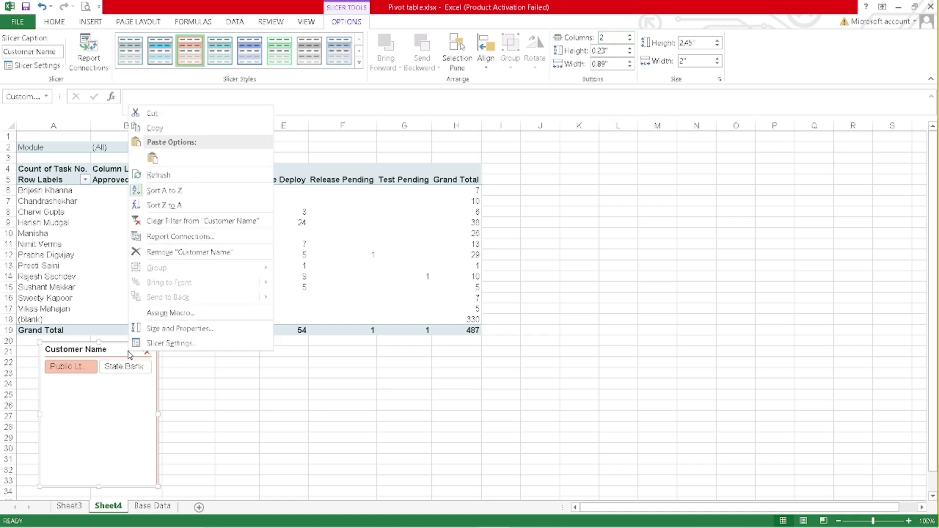
left_click(202, 256)
left_click(348, 21)
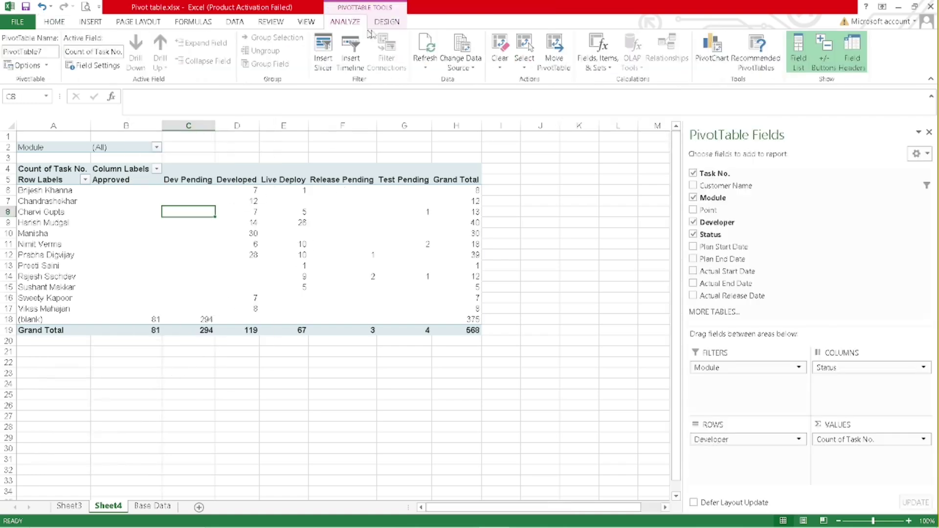
left_click(323, 54)
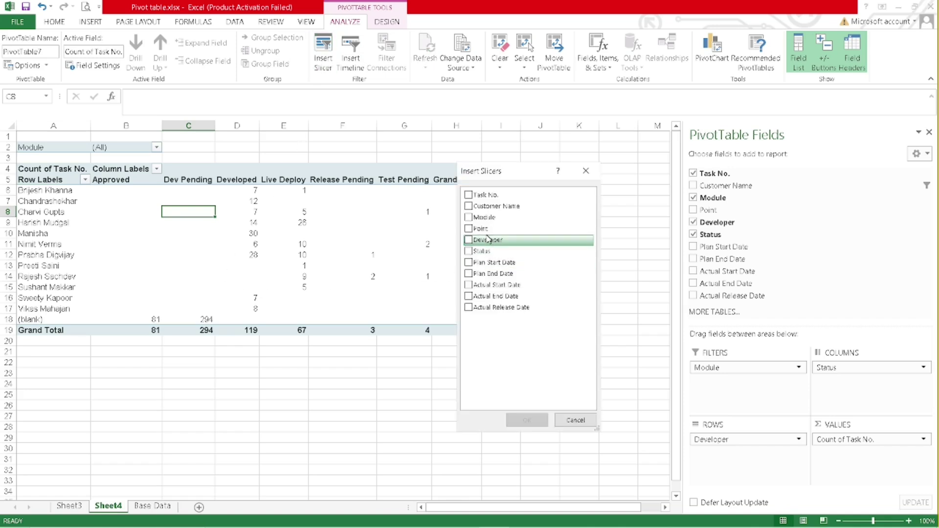
left_click(469, 251)
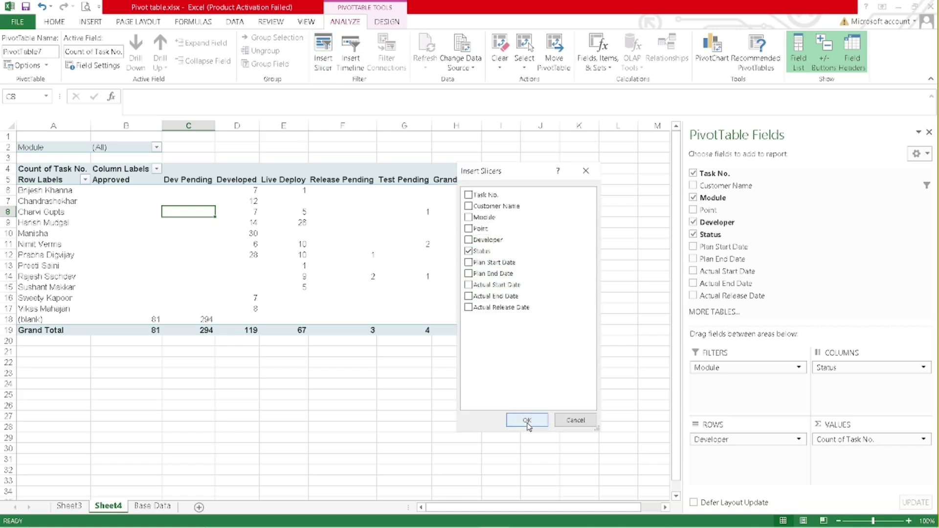
left_click(527, 420)
left_click_drag(341, 245, 93, 348)
- Lay out the Status slicer in 3 columns, then remove it
left_click(605, 39)
type("3")
key("Return")
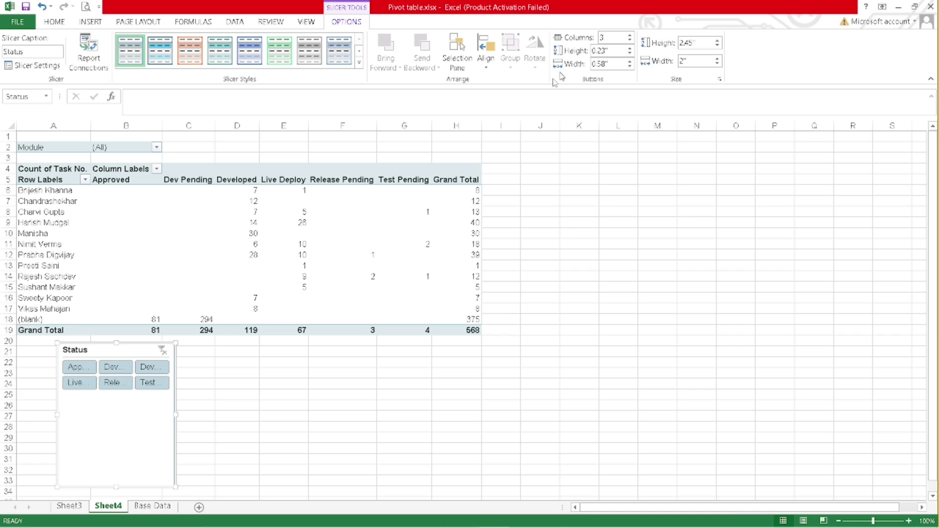
right_click(120, 349)
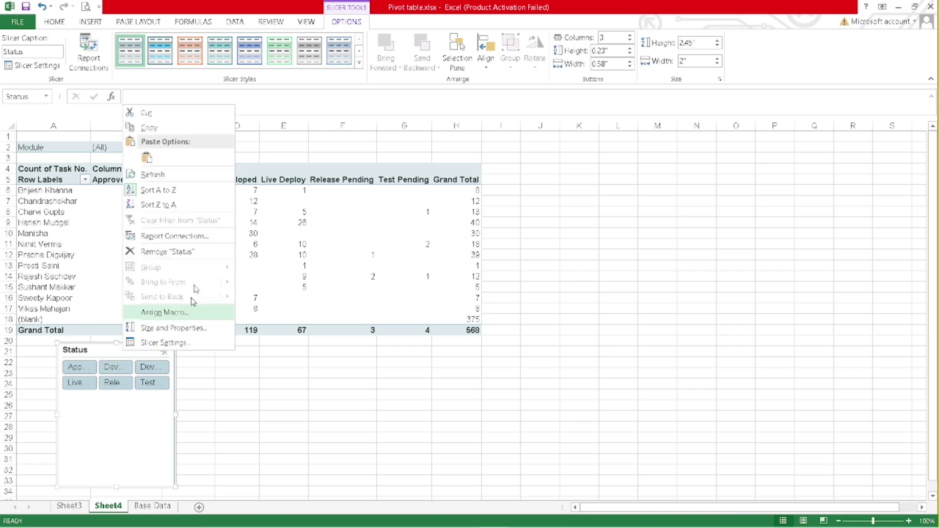
left_click(193, 255)
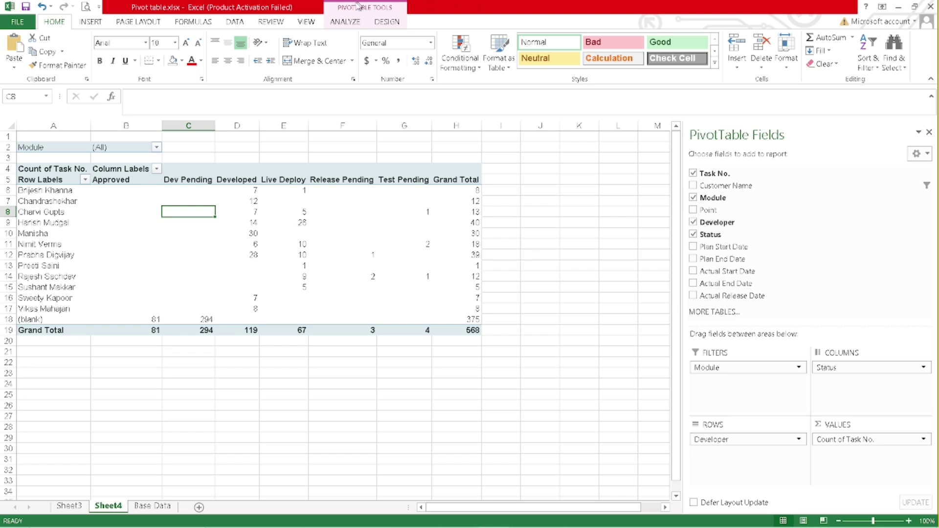
left_click(344, 21)
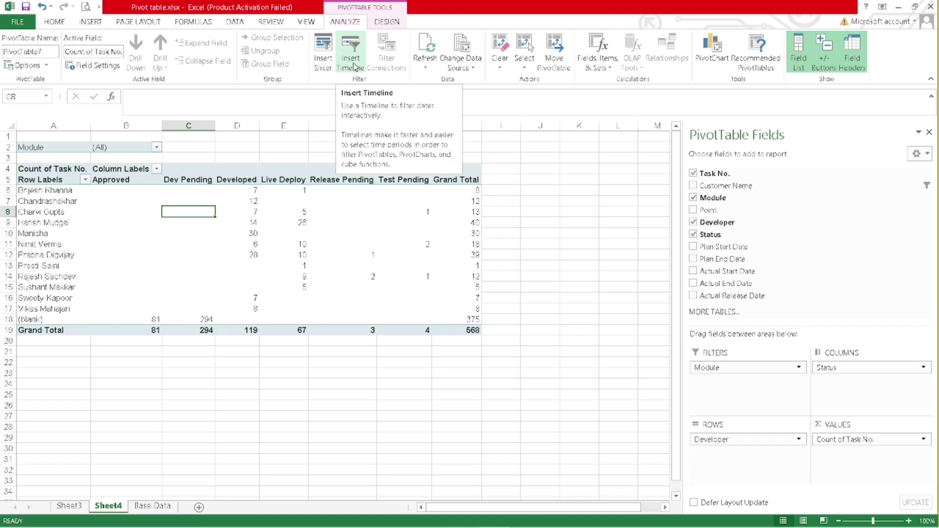
- Insert an Actual End Date timeline and drag it below the pivot's right side
left_click(355, 67)
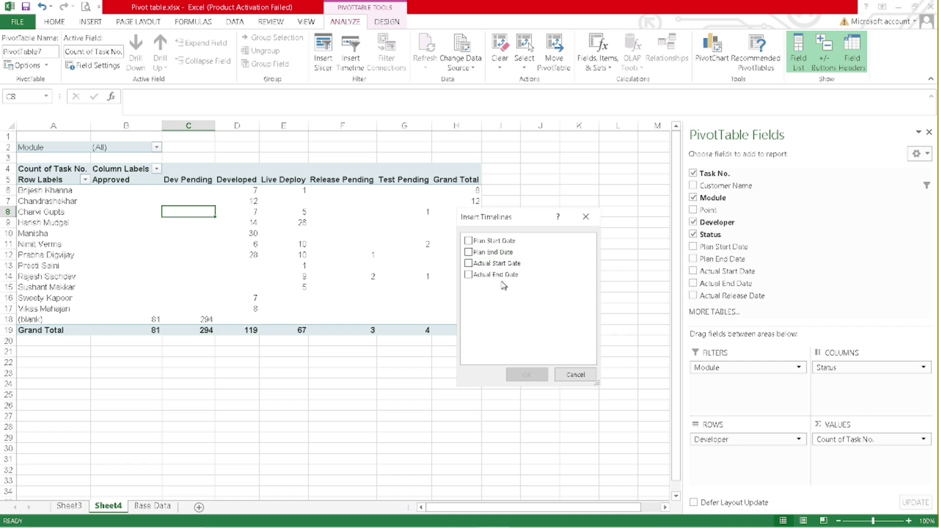
left_click(469, 276)
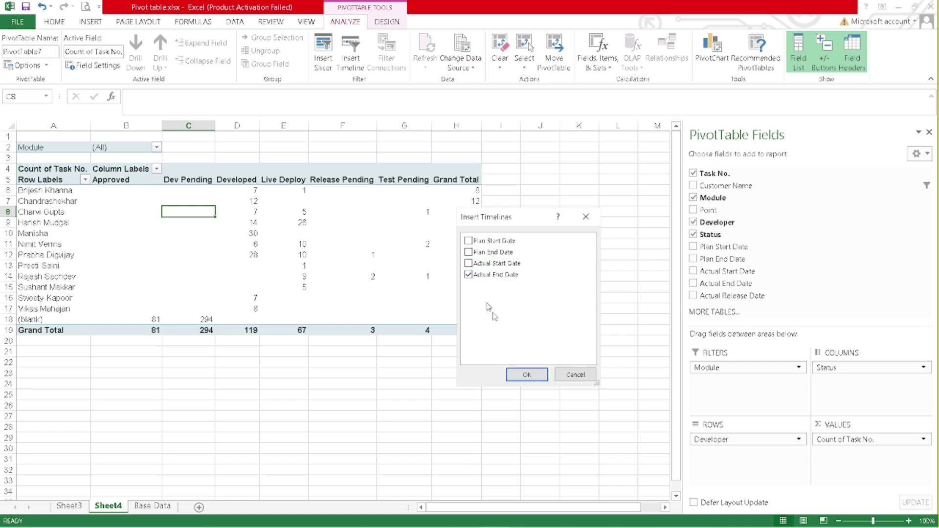
left_click(528, 376)
left_click_drag(360, 278, 431, 316)
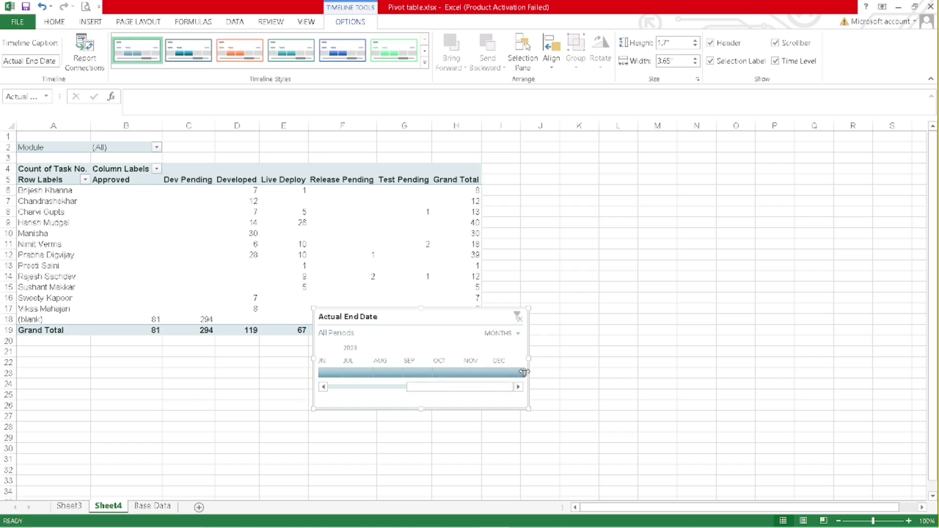
- Filter the timeline to Jan–Jun 2023, then February only, then February through July 2023
left_click_drag(525, 372, 344, 379)
left_click_drag(415, 390, 364, 389)
left_click(364, 374)
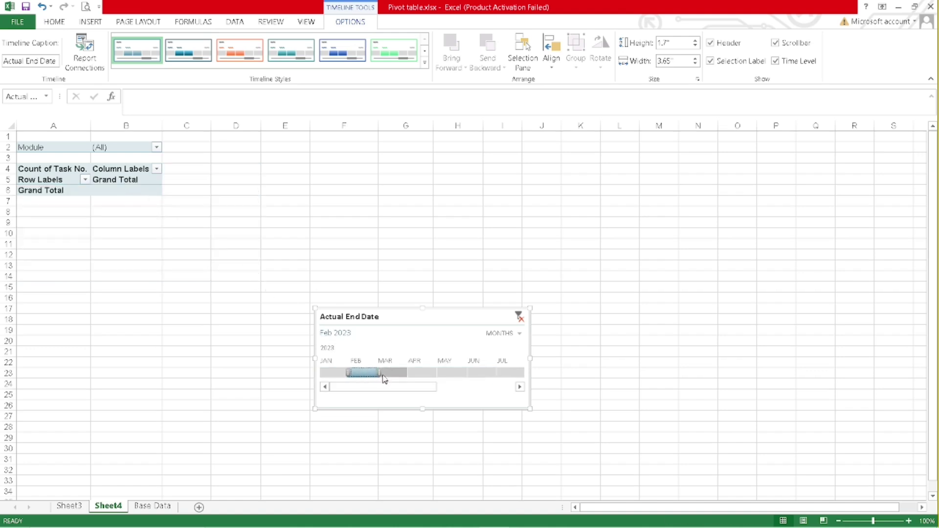
left_click_drag(380, 372, 533, 374)
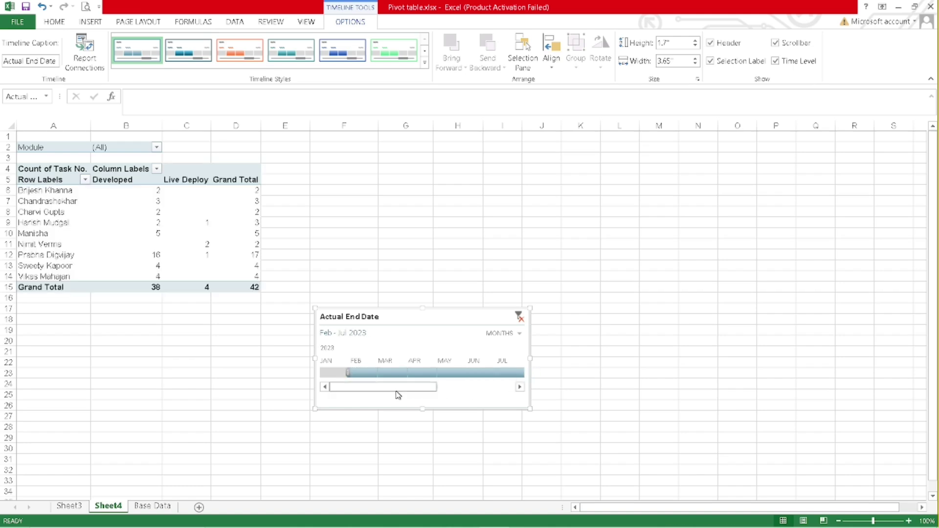
- Extend the timeline filter through November 2023 and move the timeline below the pivot
scroll(396, 394, "down", 3)
scroll(396, 393, "up", 3)
left_click_drag(372, 388, 458, 391)
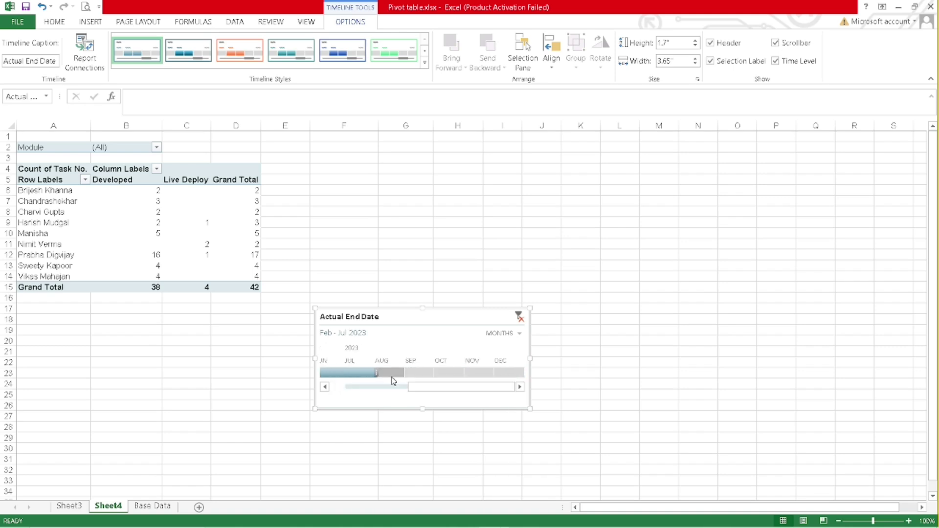
left_click_drag(391, 372, 493, 373)
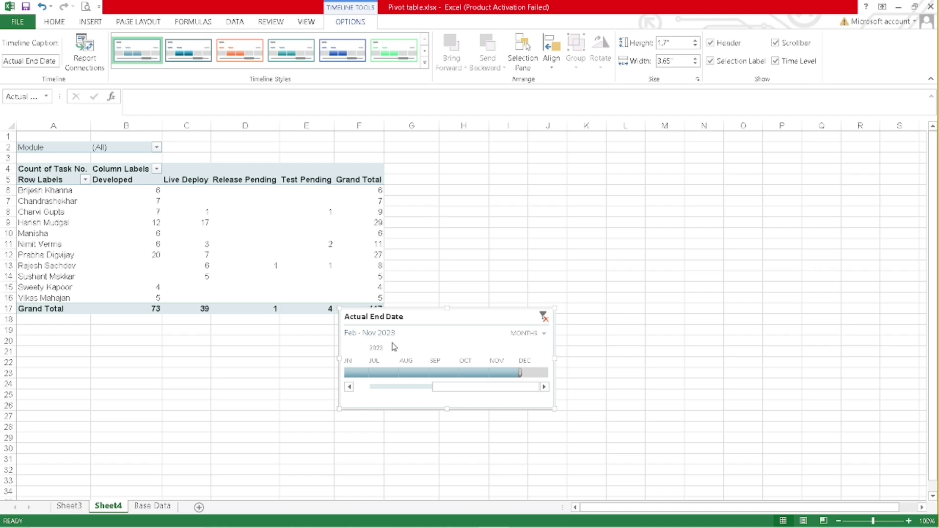
left_click_drag(450, 388, 342, 373)
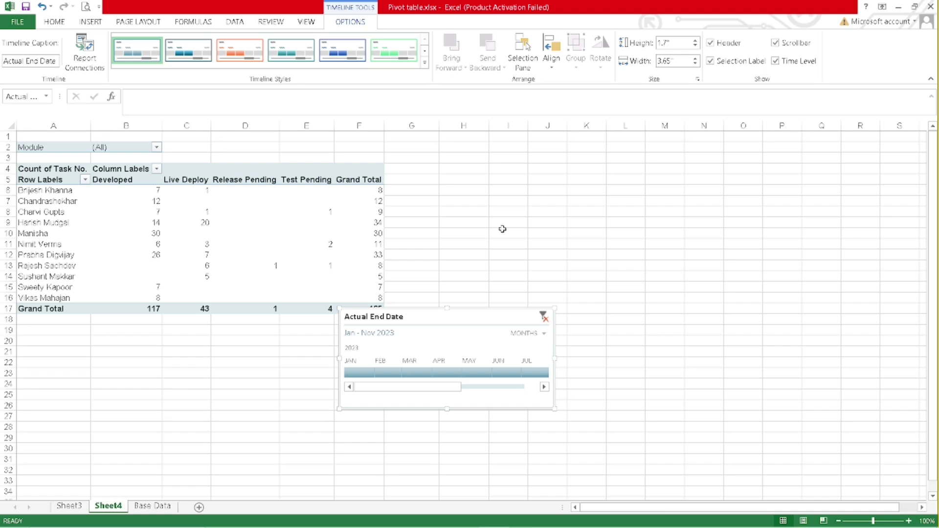
left_click_drag(455, 324, 132, 336)
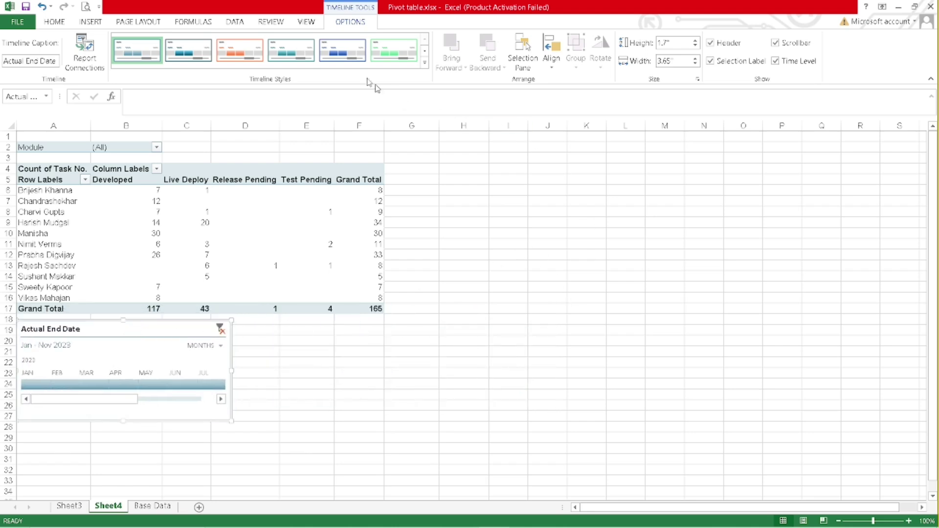
- Apply an orange style to the Actual End Date timeline, then remove it
left_click(232, 61)
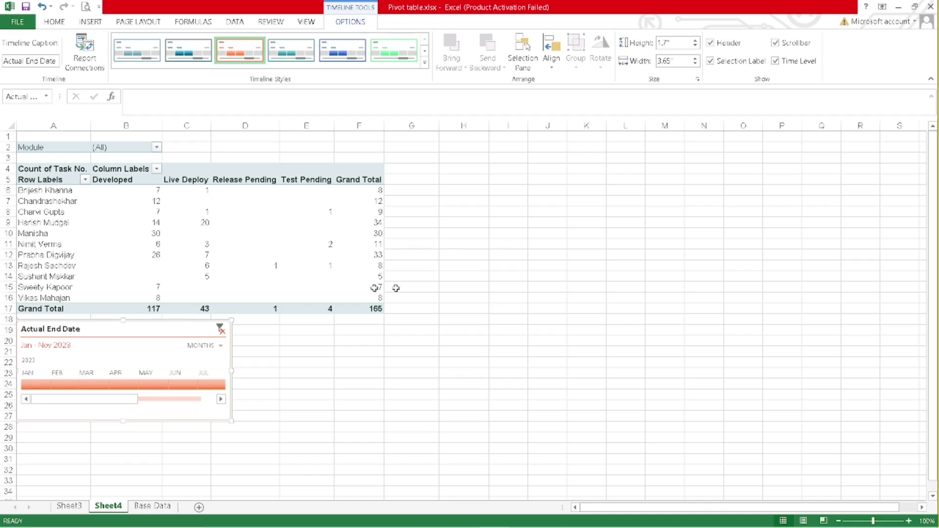
right_click(112, 332)
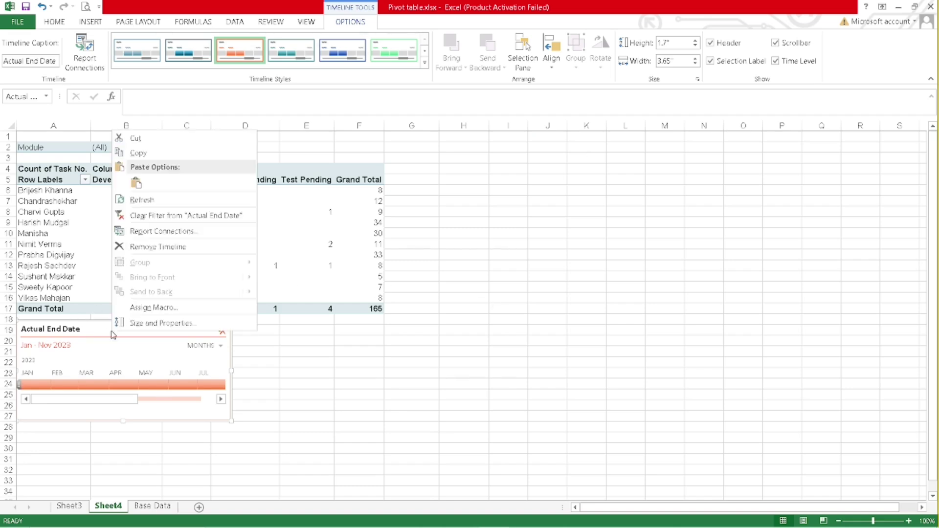
left_click(168, 246)
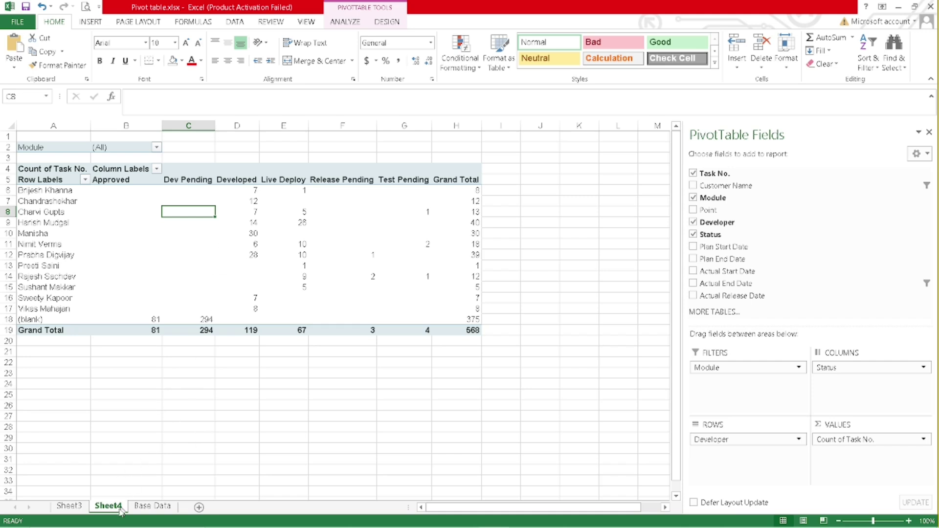
- On Base Data, jump below the last row and start new row 569
left_click(78, 509)
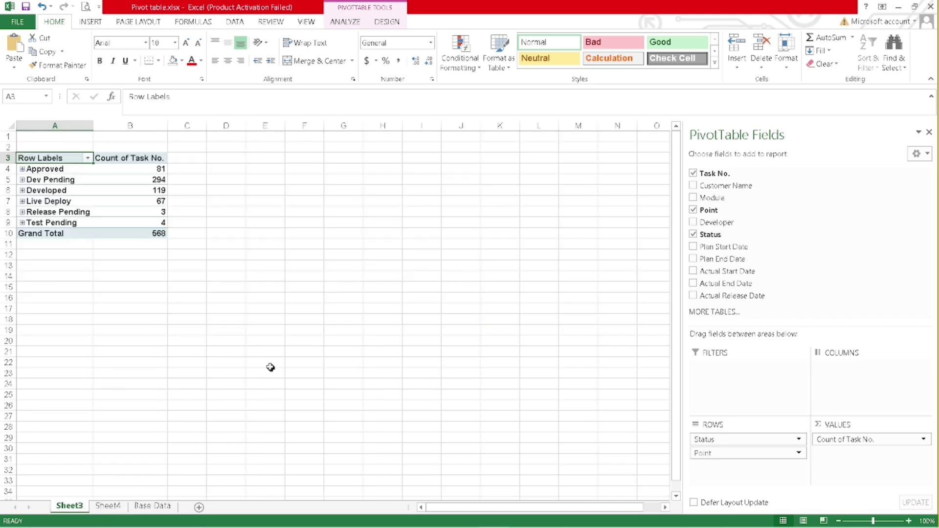
left_click(150, 506)
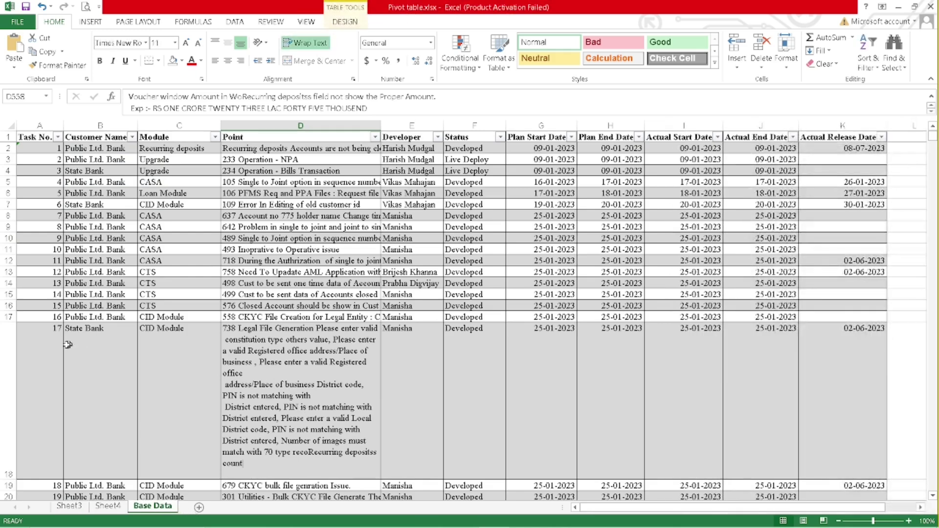
left_click(47, 344)
key("ctrl+Down")
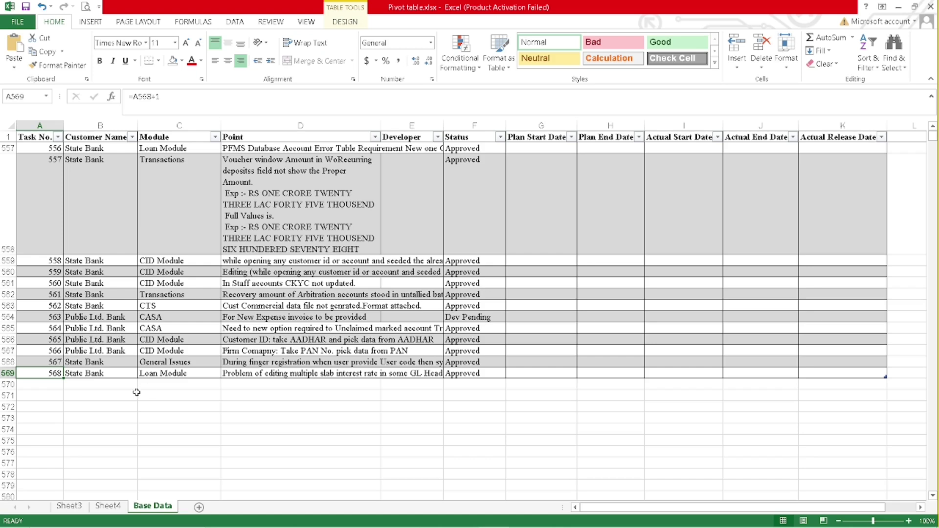
key("Down")
key("ctrl+d")
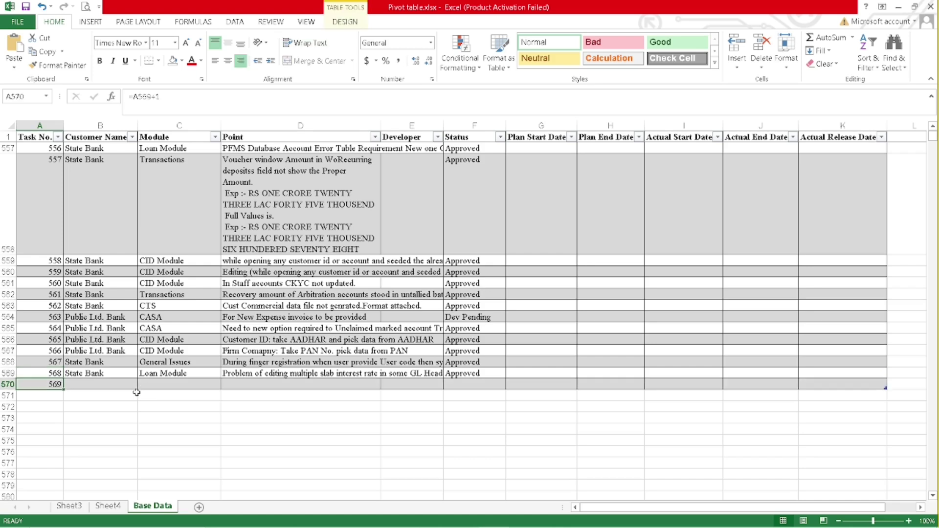
- Fill row 569 with State Bank, General Issues, Task 569, a developer name and Approved
key("Right")
type("State Bank")
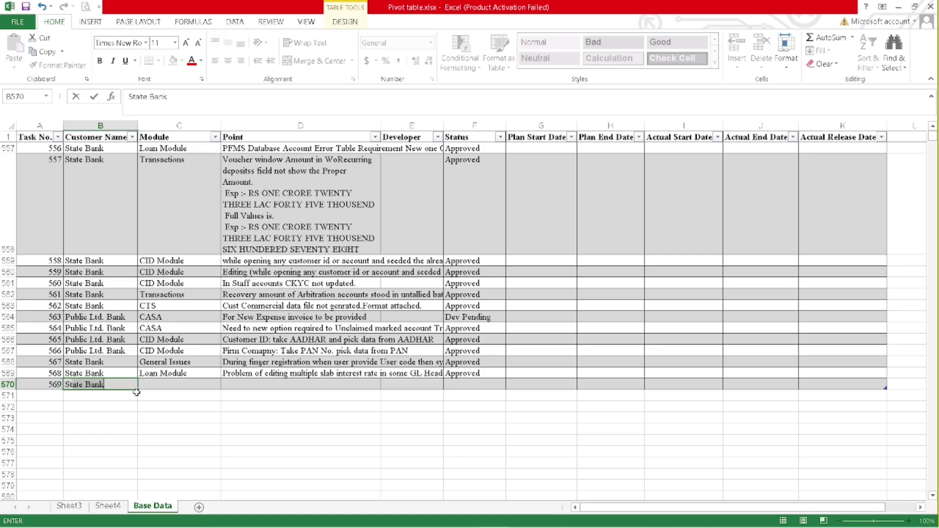
key("Tab")
type("G")
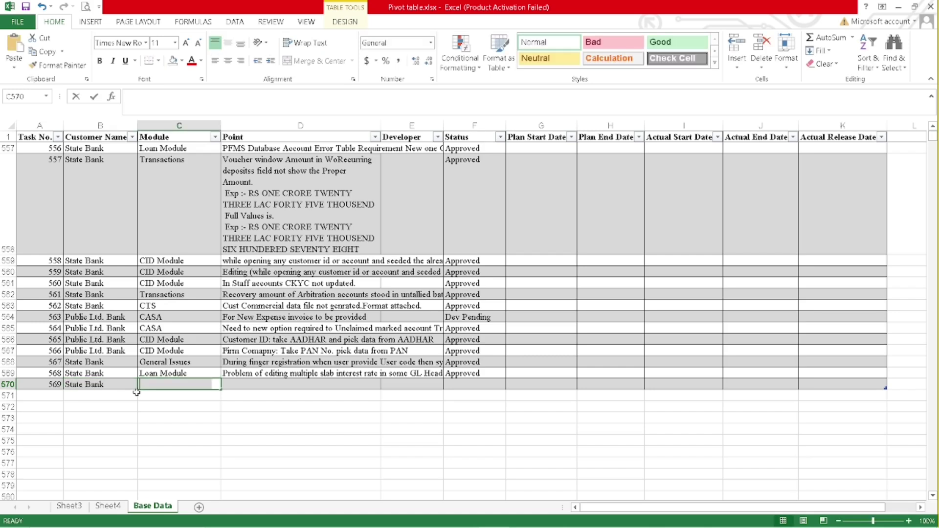
key("Tab")
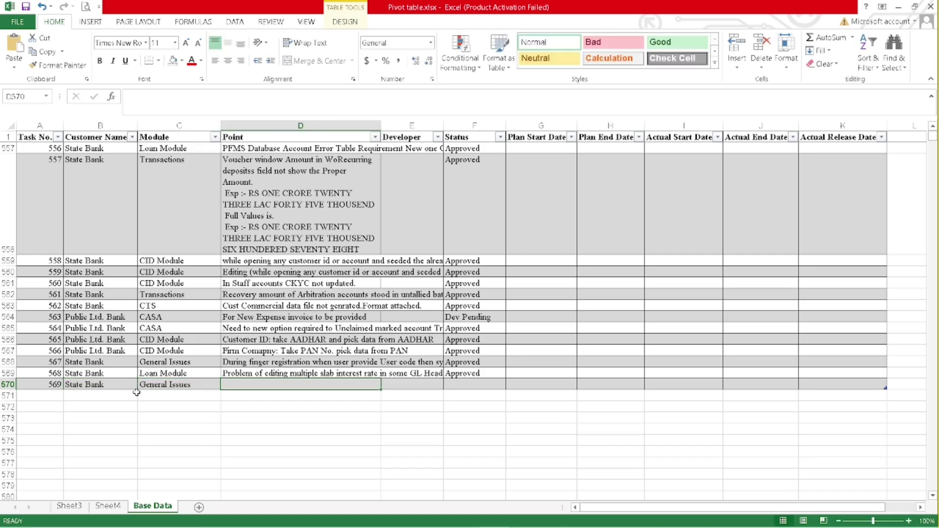
type("Task 569")
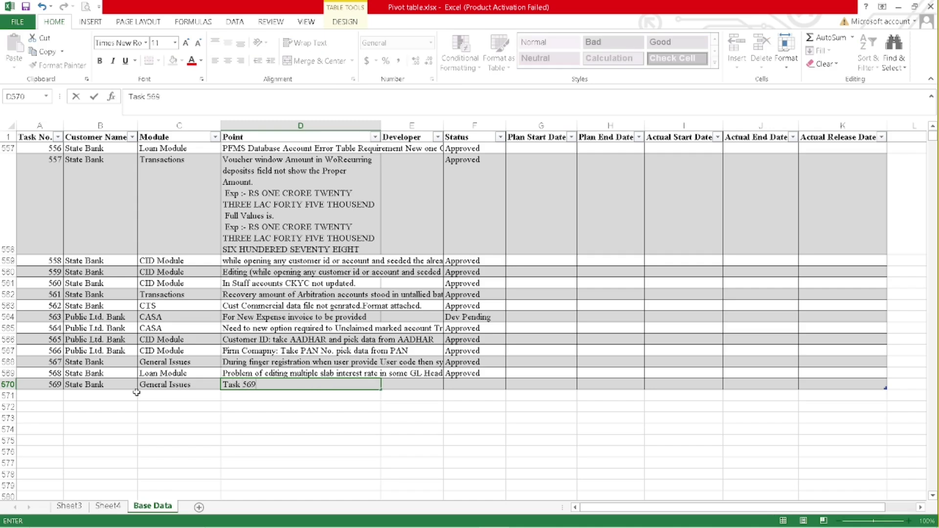
key("Tab")
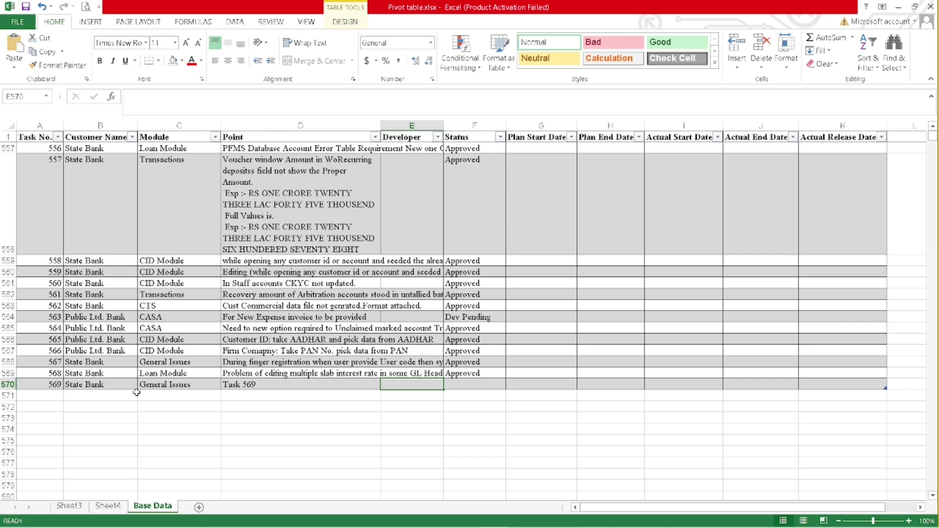
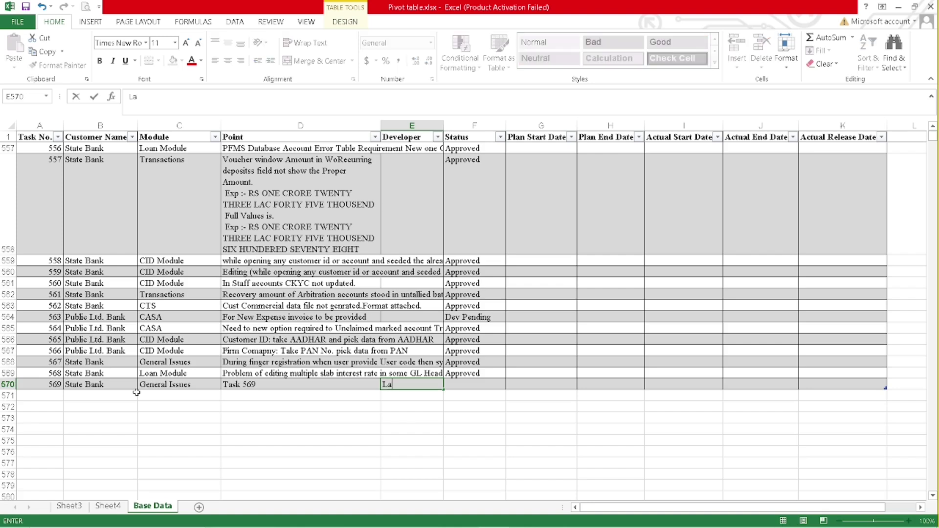
key("Tab")
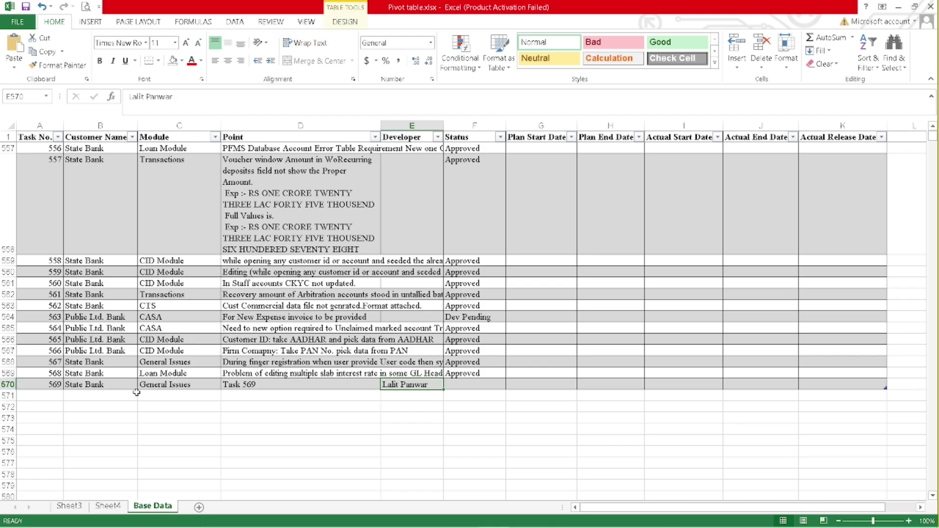
type("Approved")
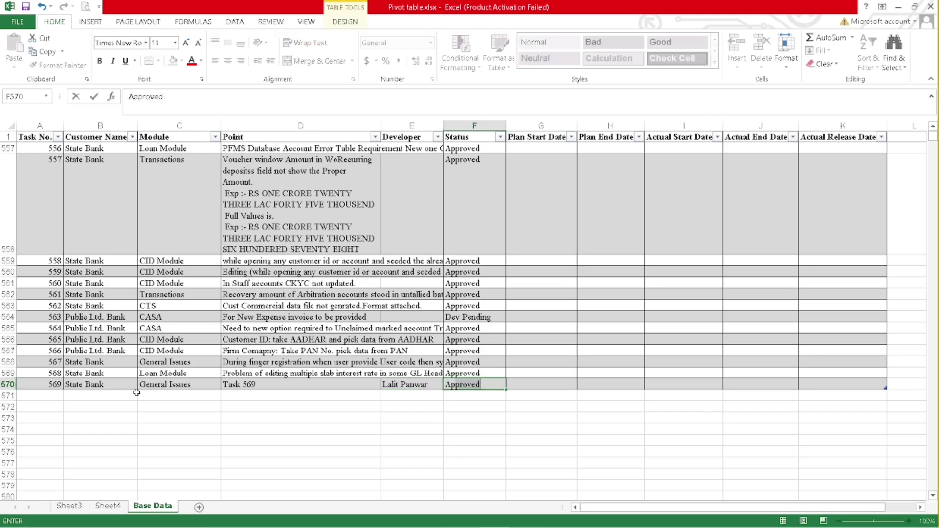
key("Return")
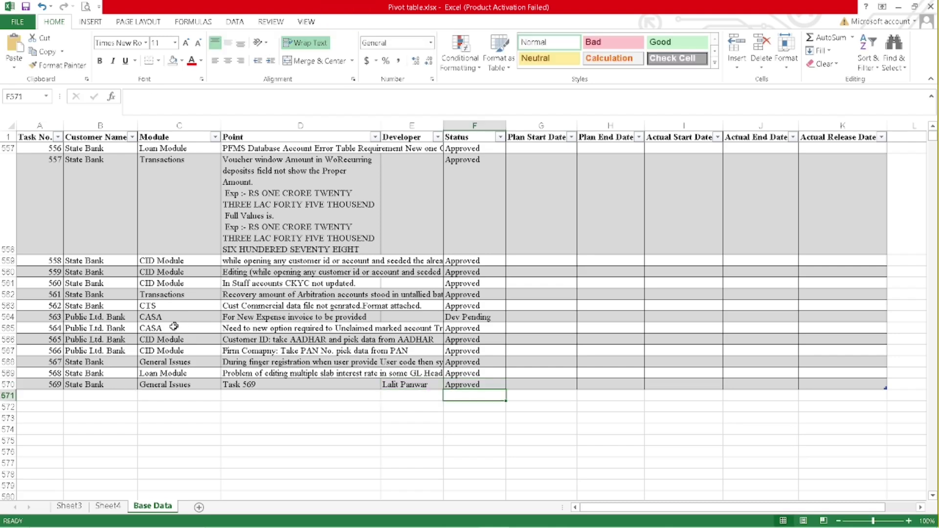
left_click(115, 506)
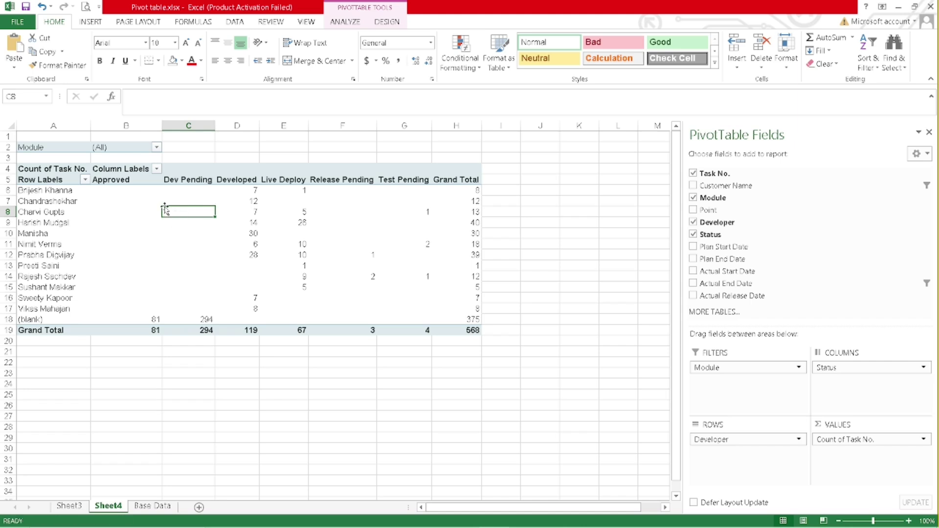
- Refresh the Sheet4 PivotTable so it shows the new developer, Approved at 62, and Grand Total 569
right_click(152, 216)
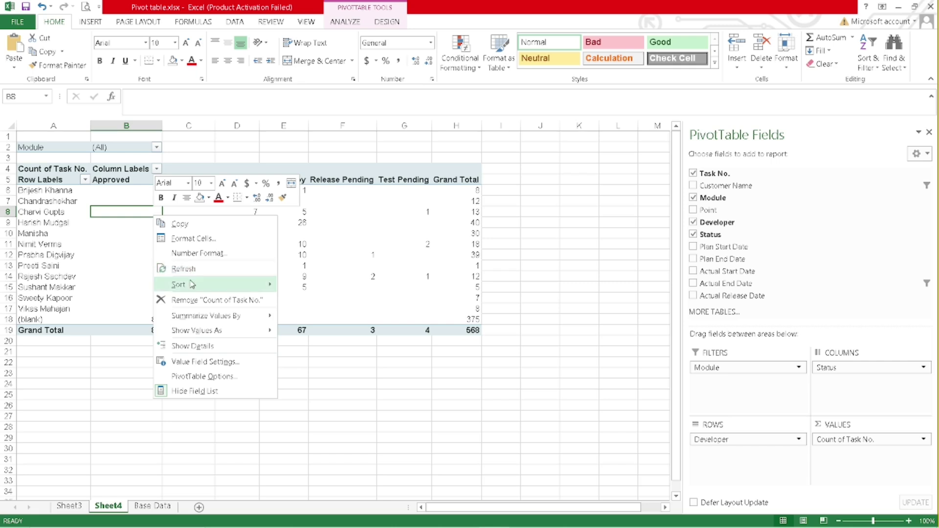
left_click(193, 268)
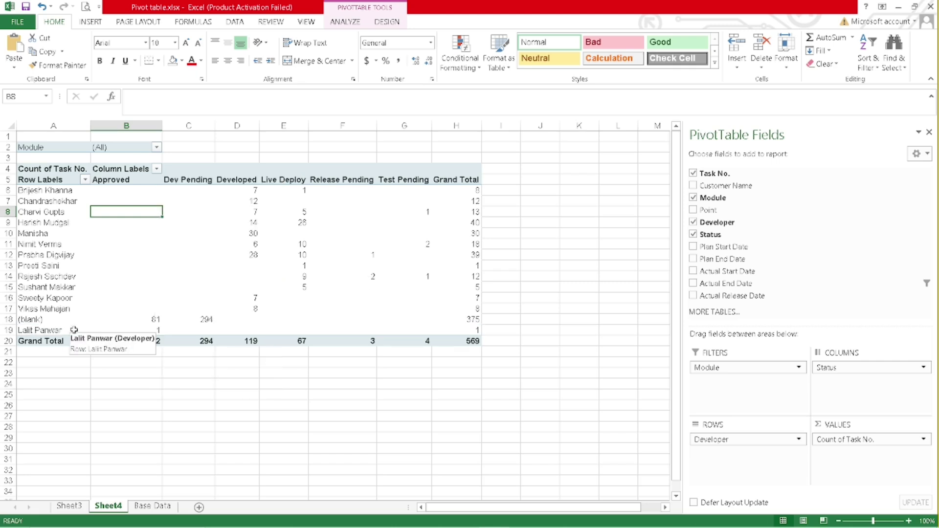
mouse_move(154, 330)
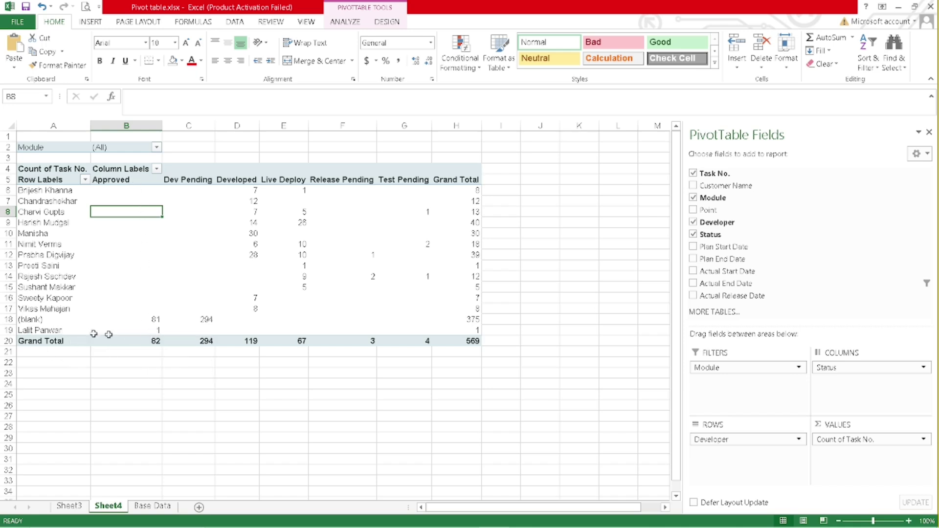
mouse_move(474, 344)
mouse_move(93, 282)
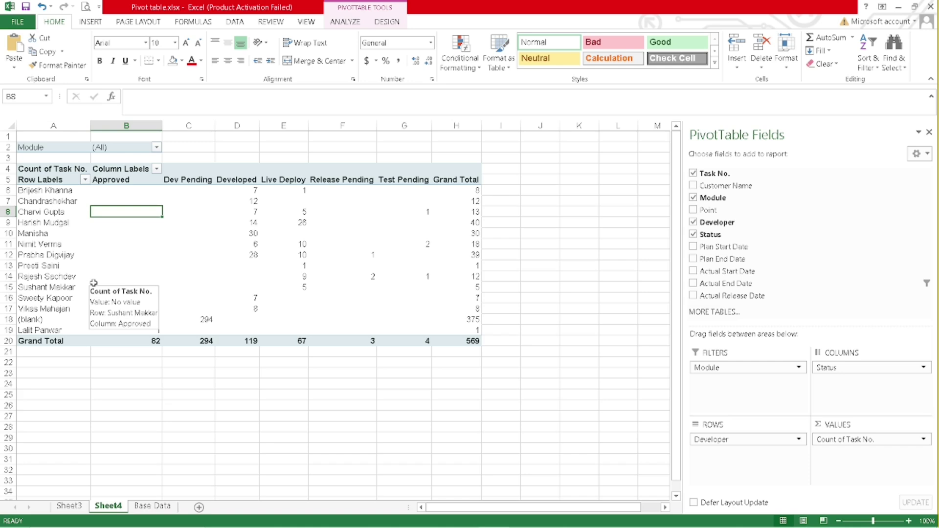
left_click(66, 252)
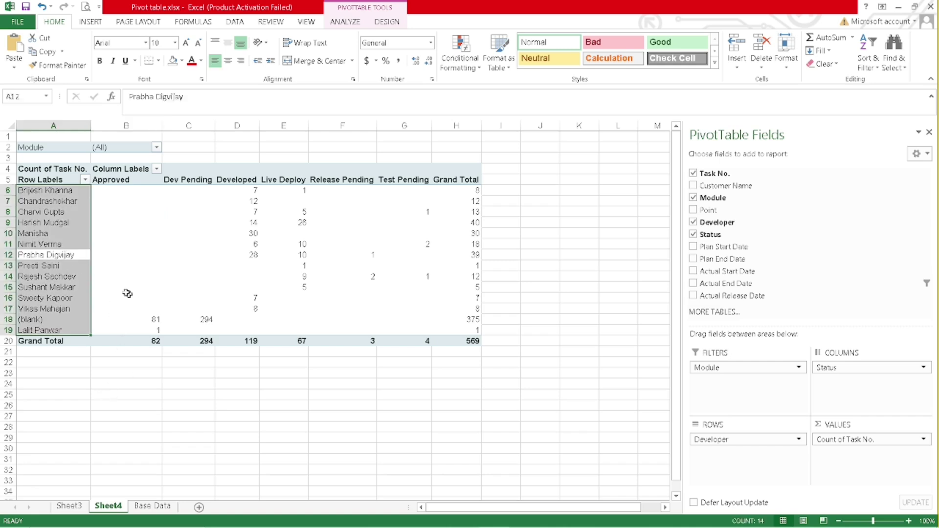
left_click(153, 505)
left_click(114, 509)
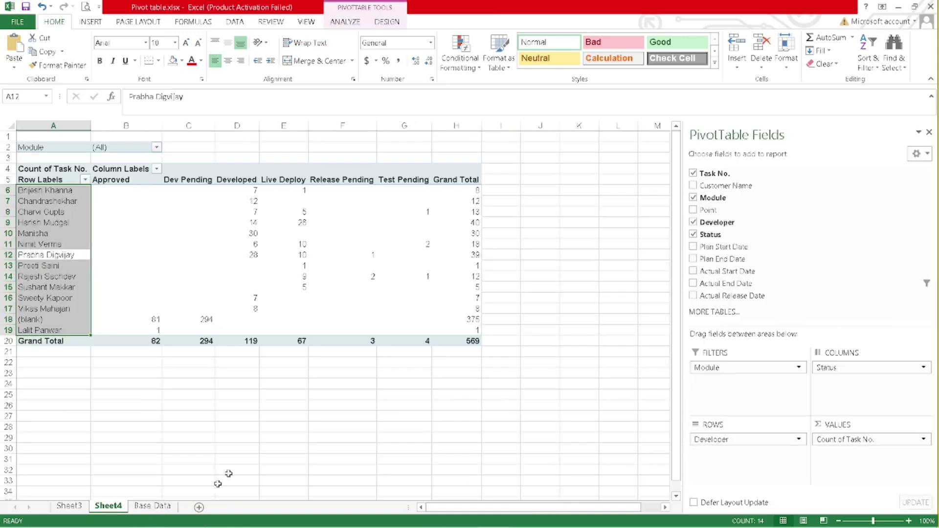
left_click(355, 22)
left_click(457, 66)
left_click(491, 82)
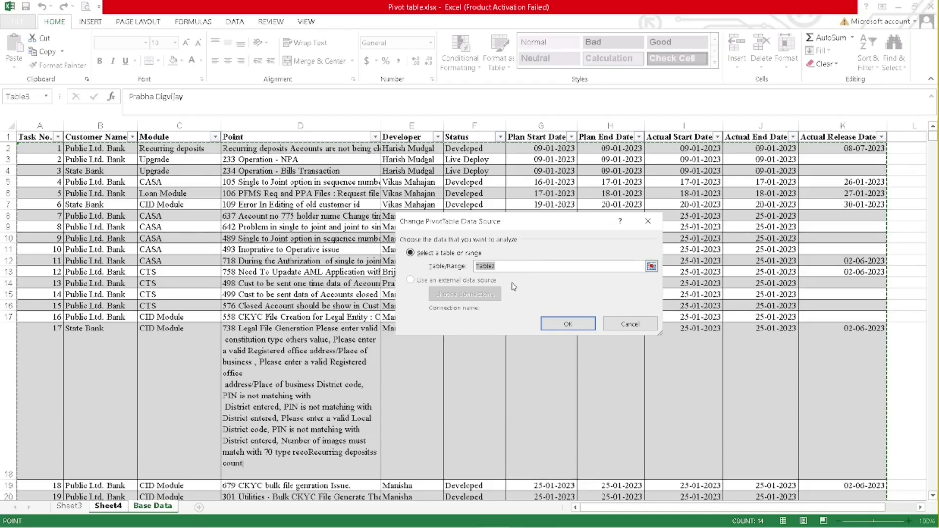
left_click(641, 328)
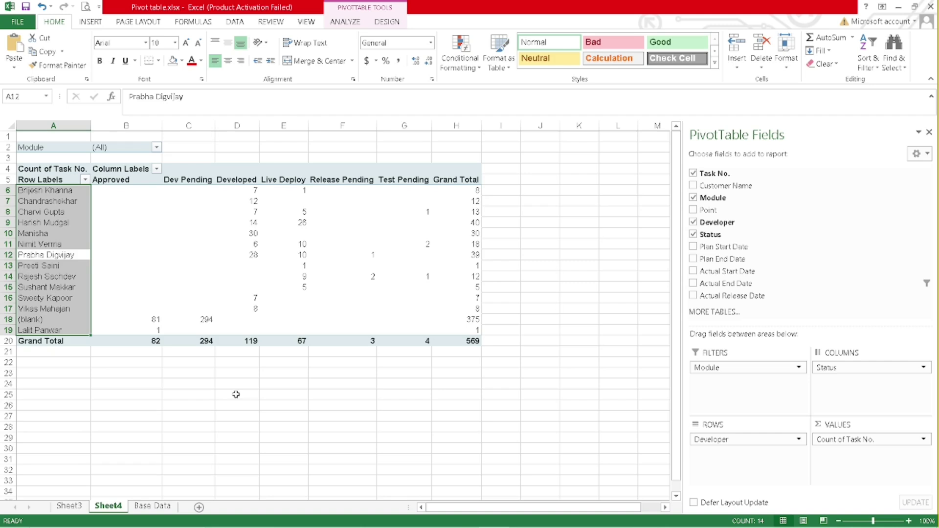